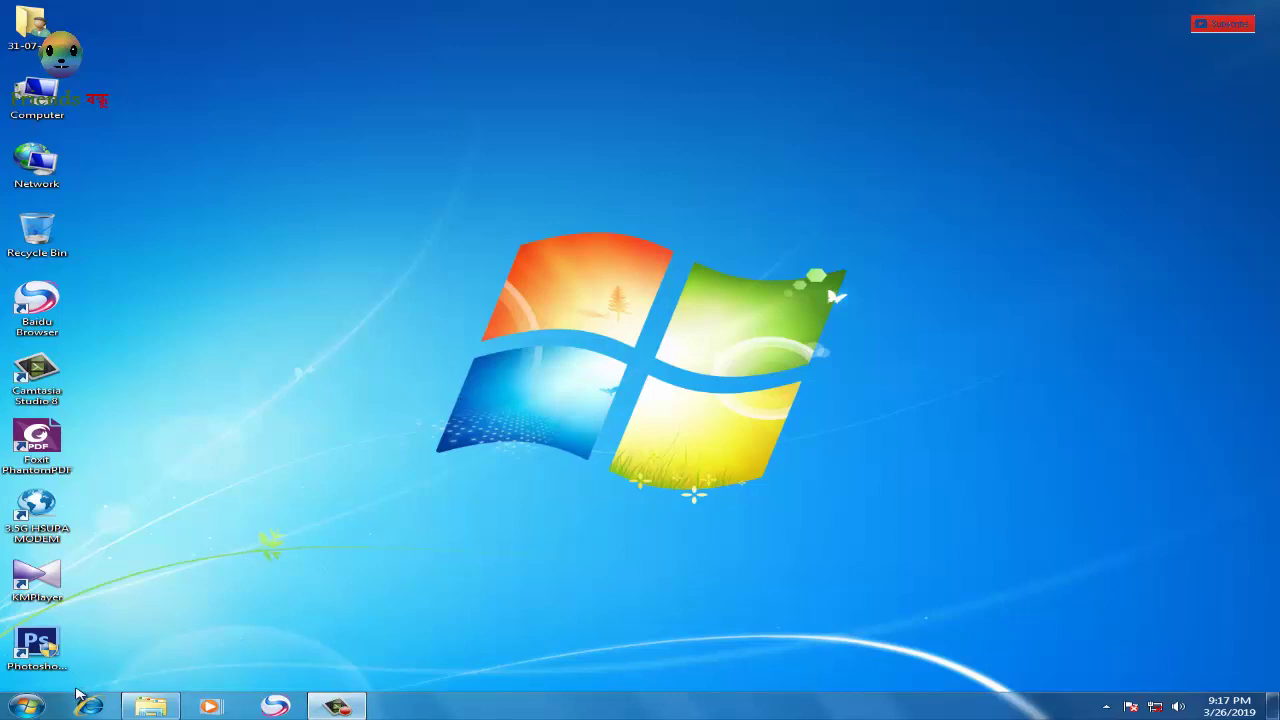
# Check the Windows edition and system type in the computer's system properties
pyautogui.rightClick(52, 97)
pyautogui.click(164, 234)
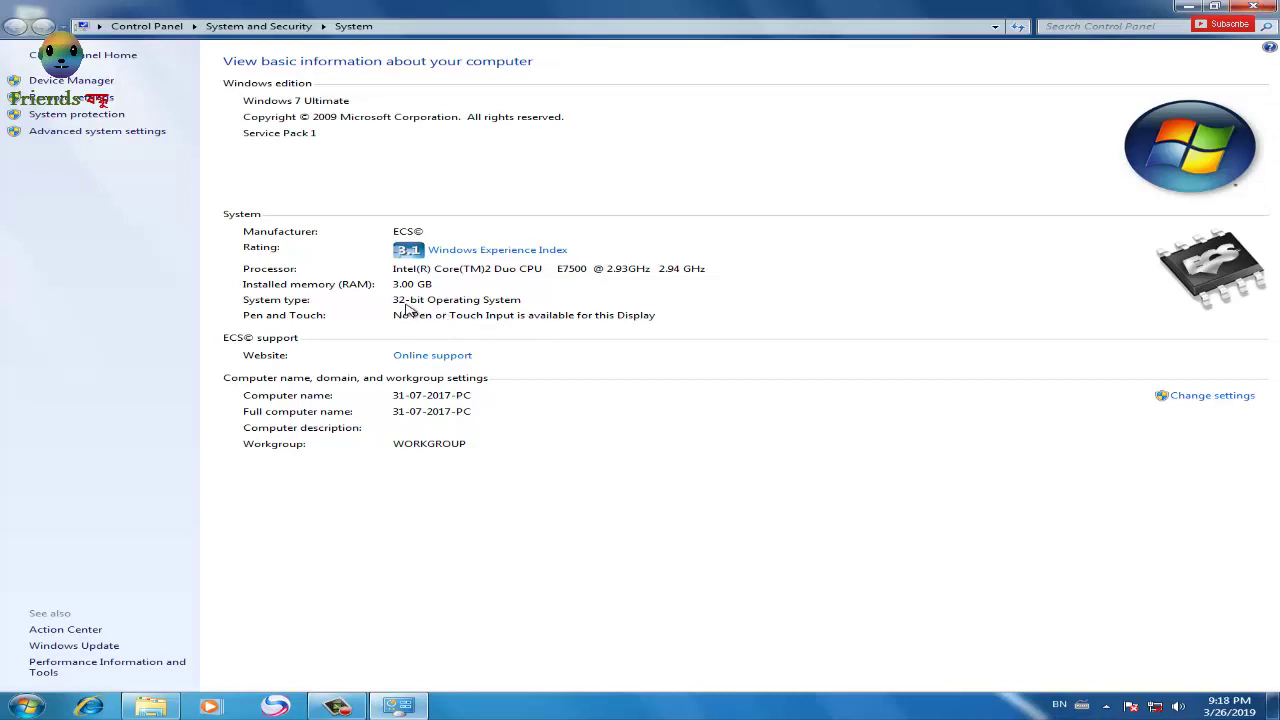
pyautogui.click(1268, 8)
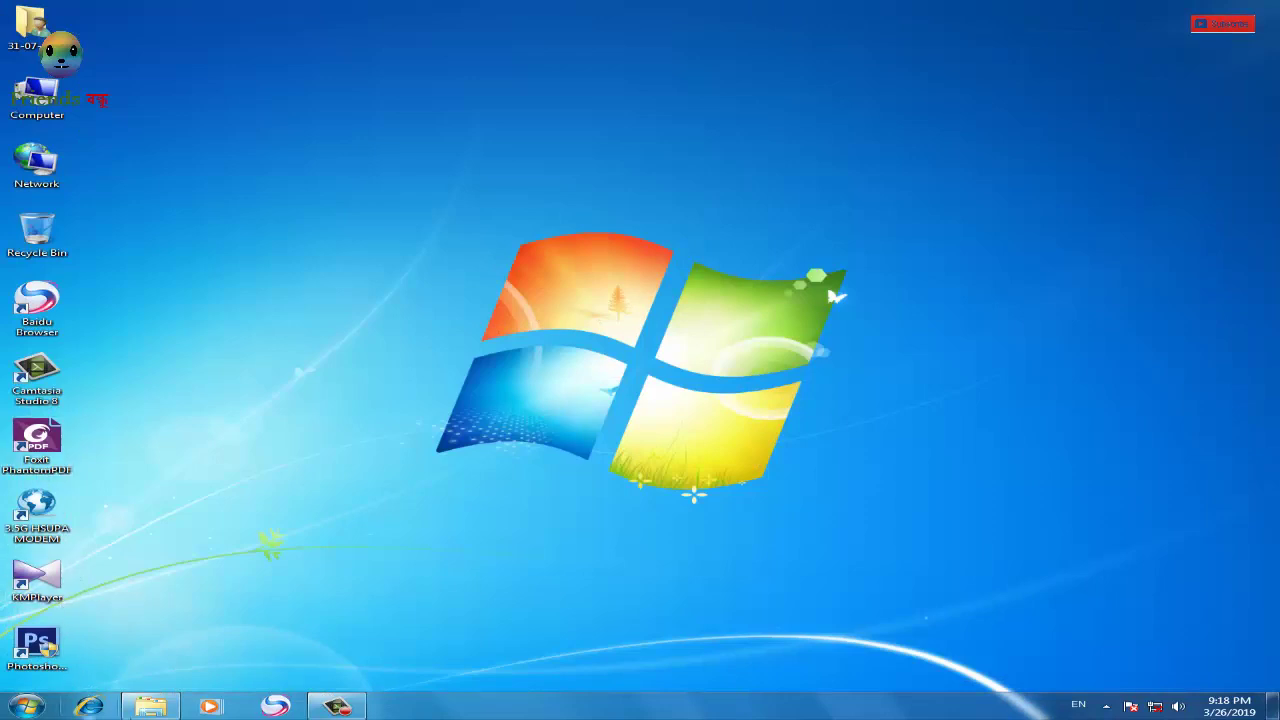
pyautogui.moveTo(150, 711)
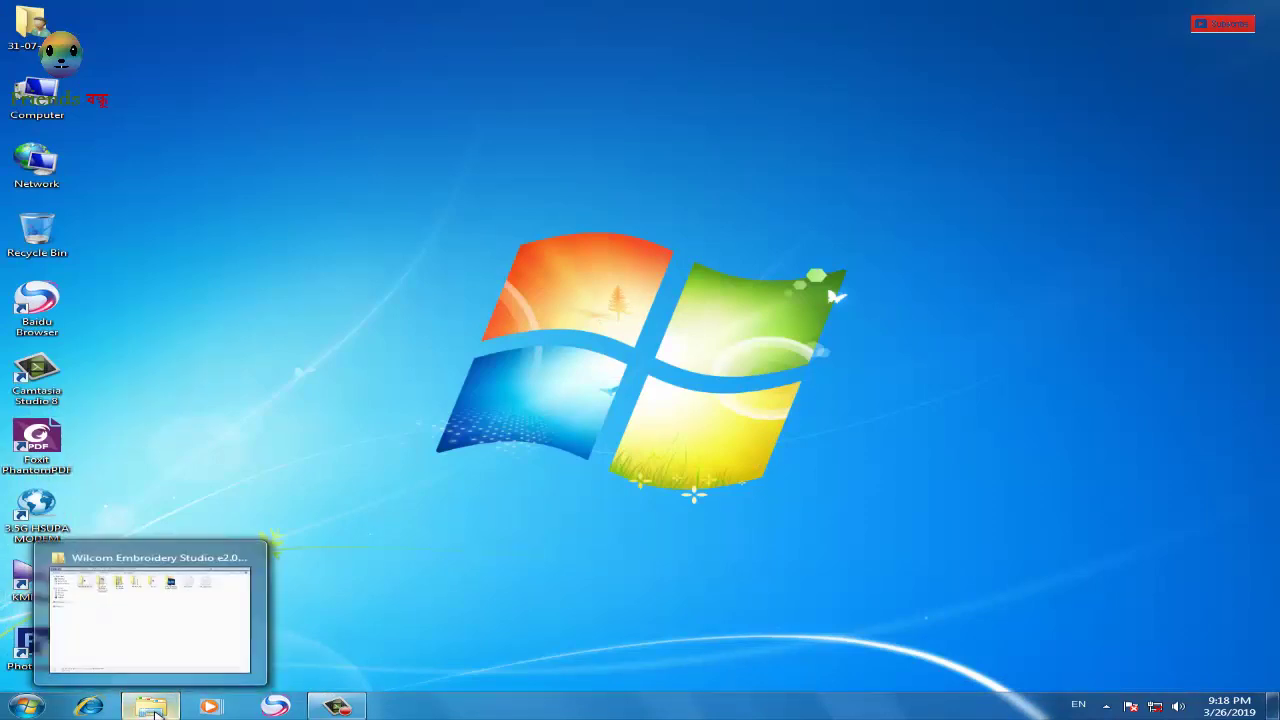
# Turn off Windows Firewall for both the home or work (private) and public network locations
pyautogui.click(27, 710)
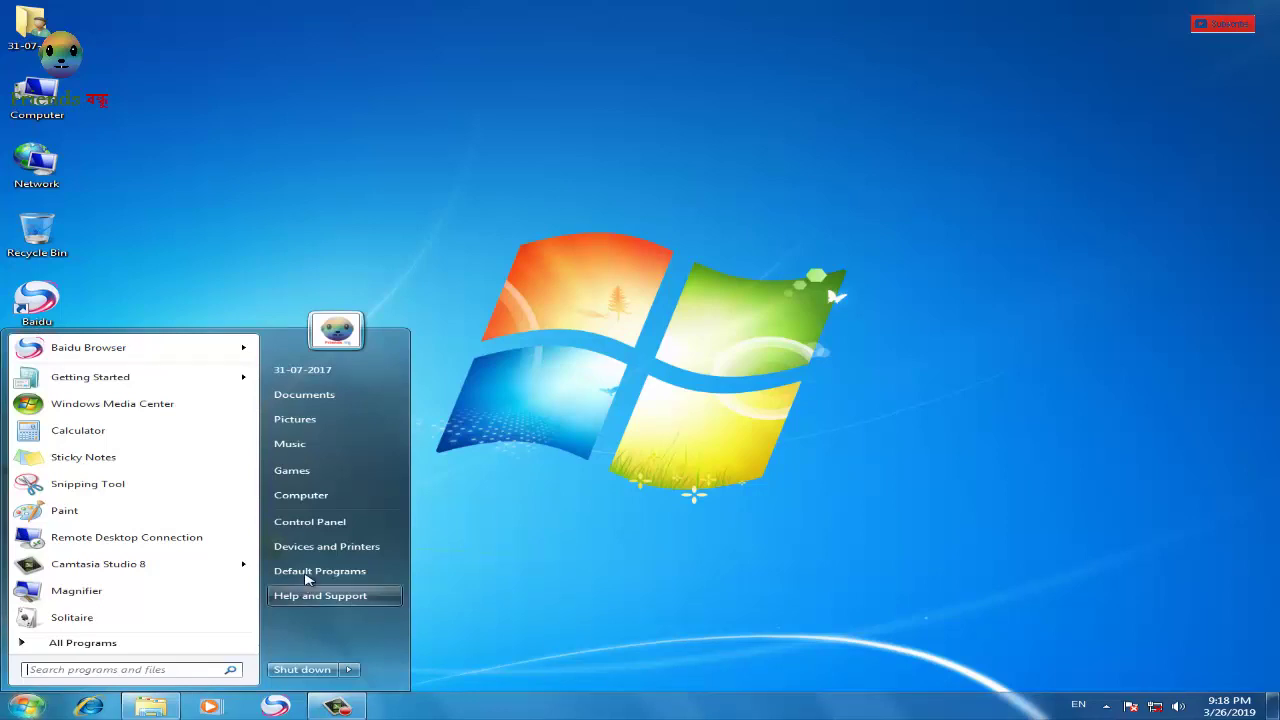
pyautogui.click(335, 522)
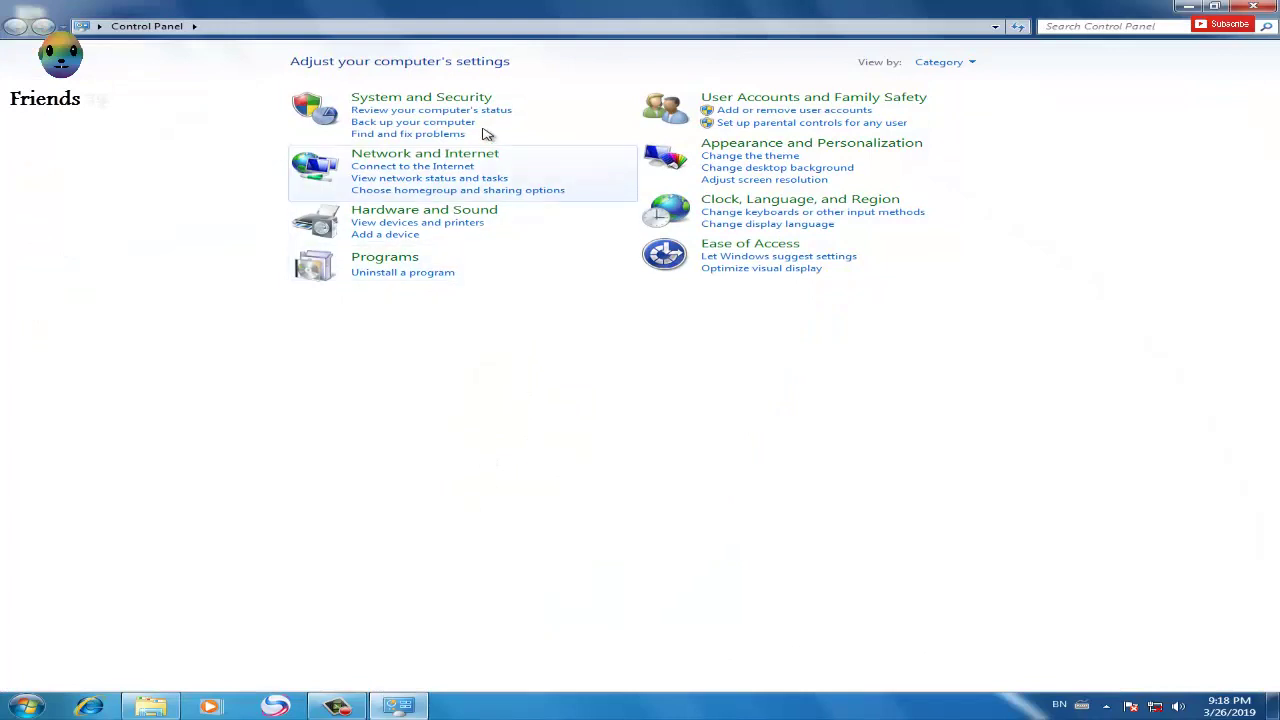
pyautogui.click(460, 100)
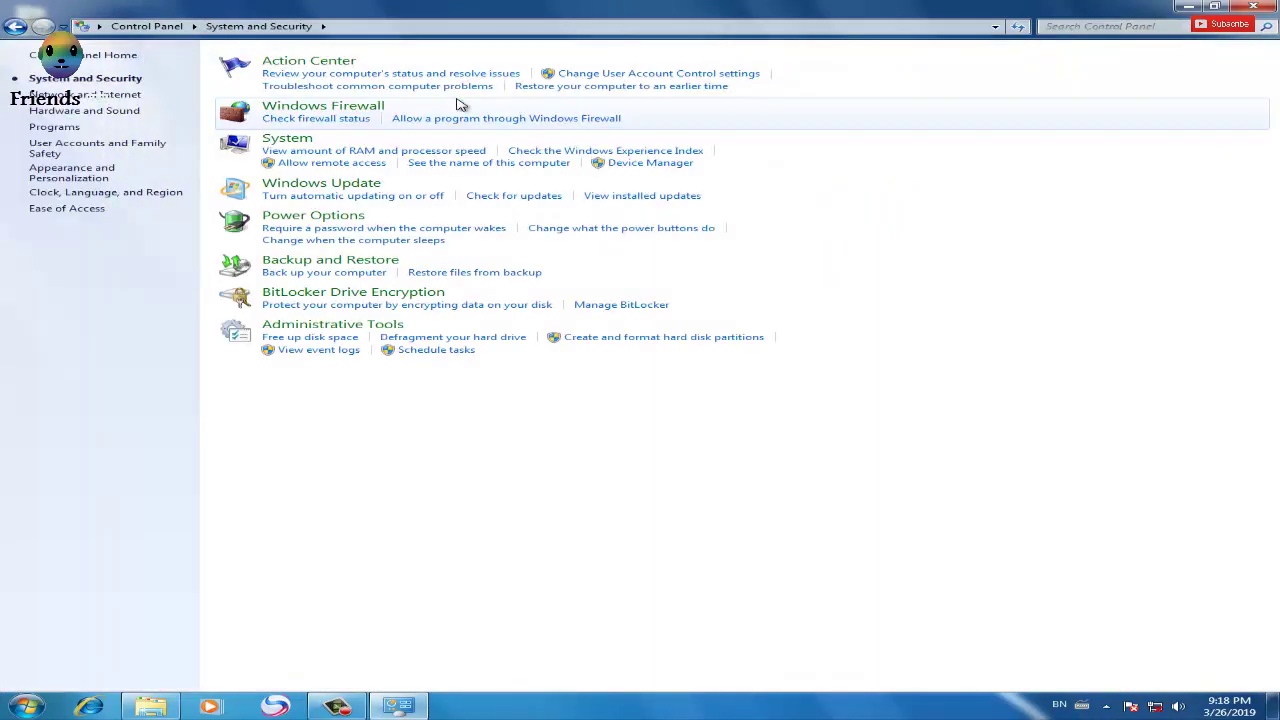
pyautogui.click(350, 106)
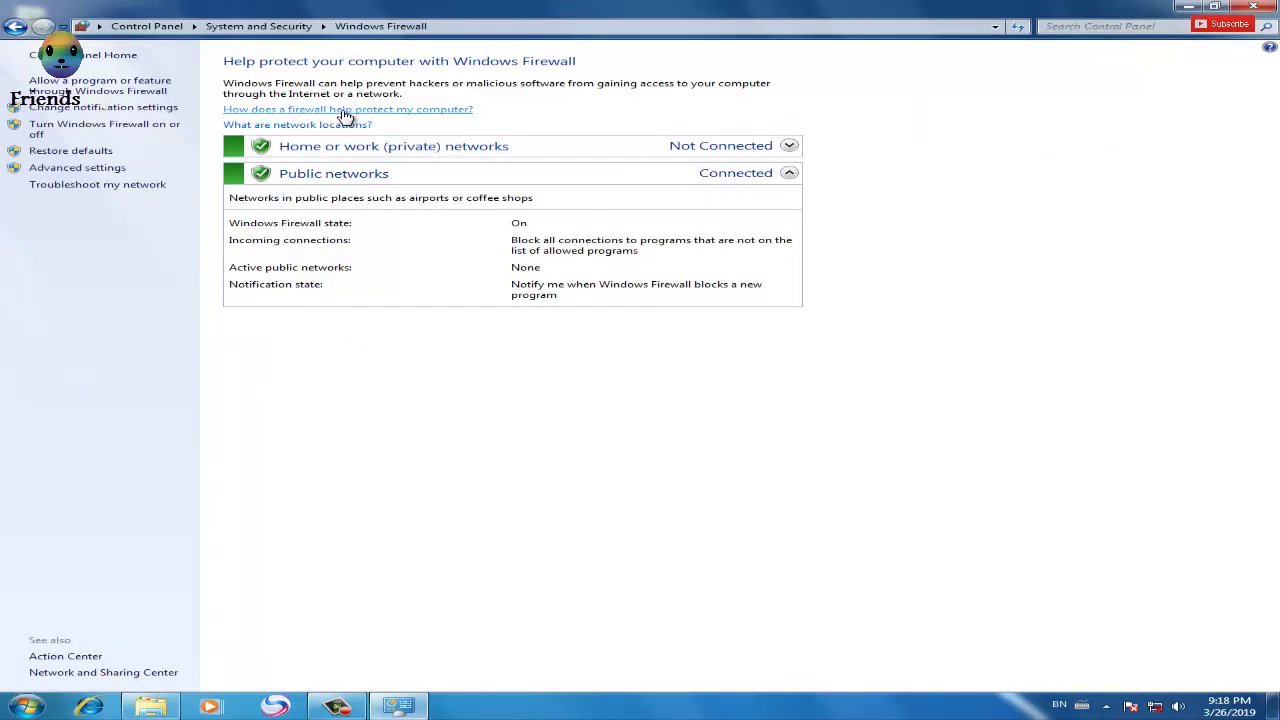
pyautogui.click(117, 127)
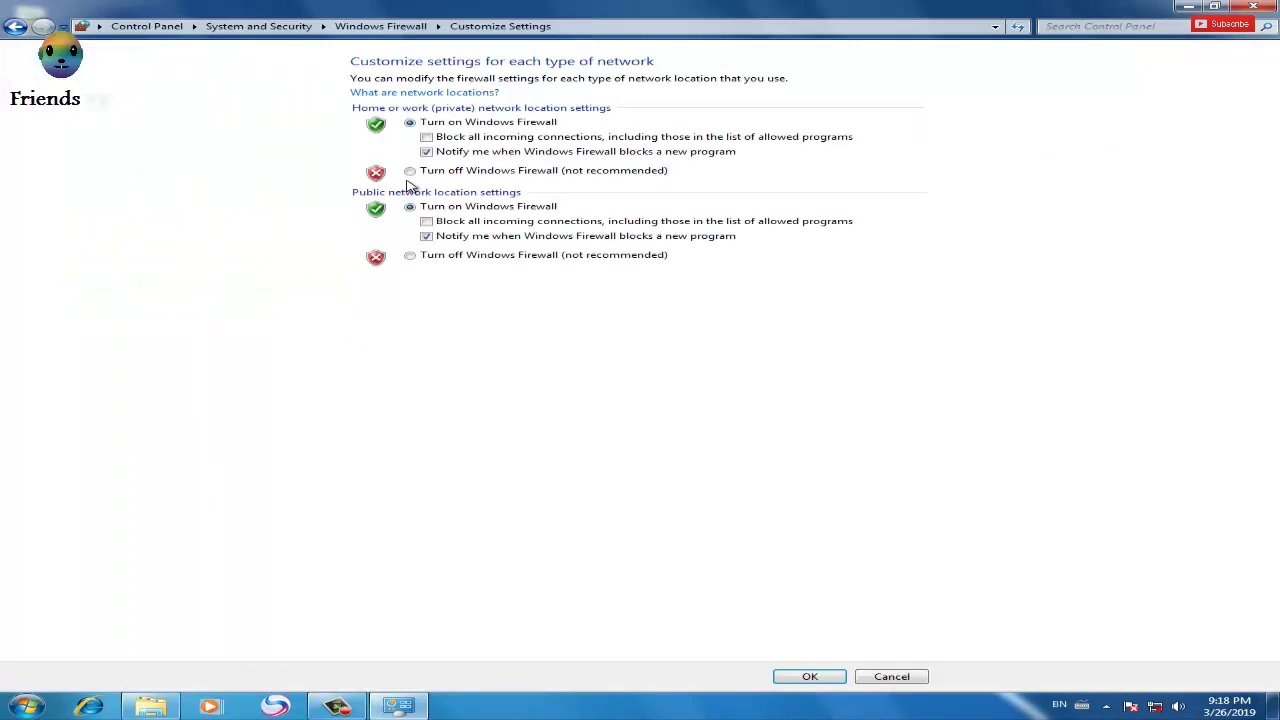
pyautogui.click(410, 171)
pyautogui.click(410, 256)
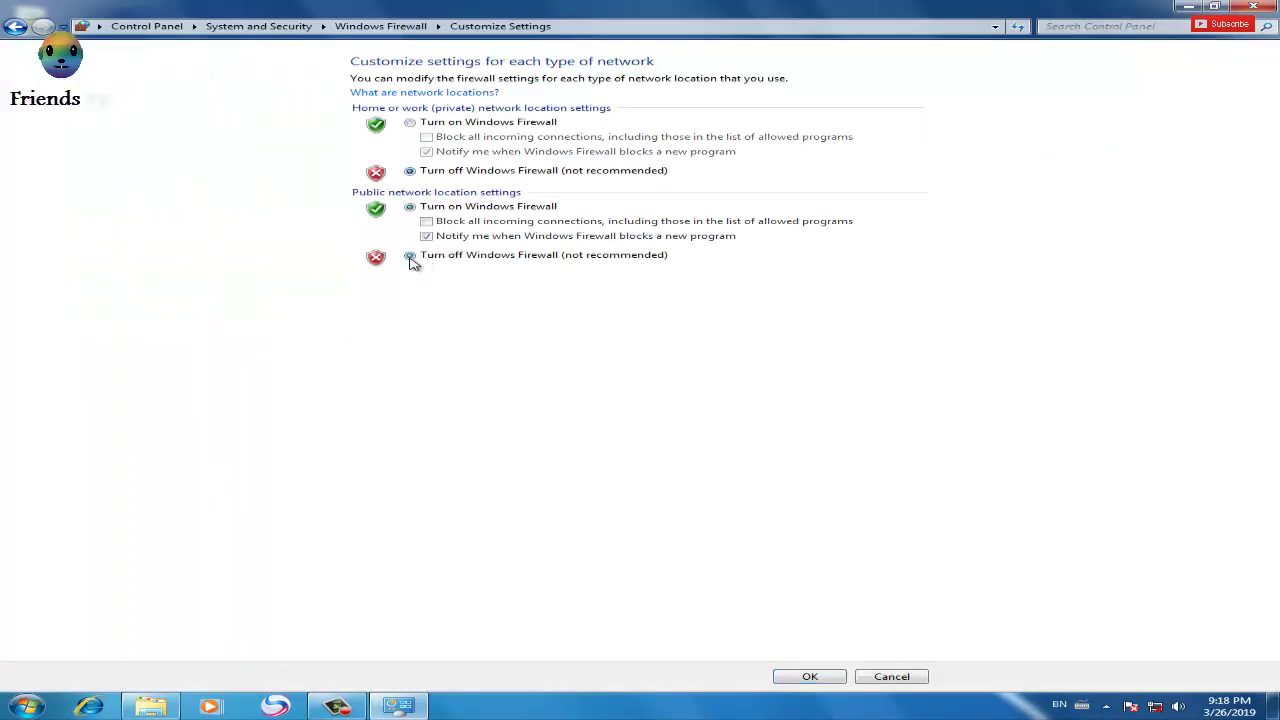
pyautogui.click(812, 680)
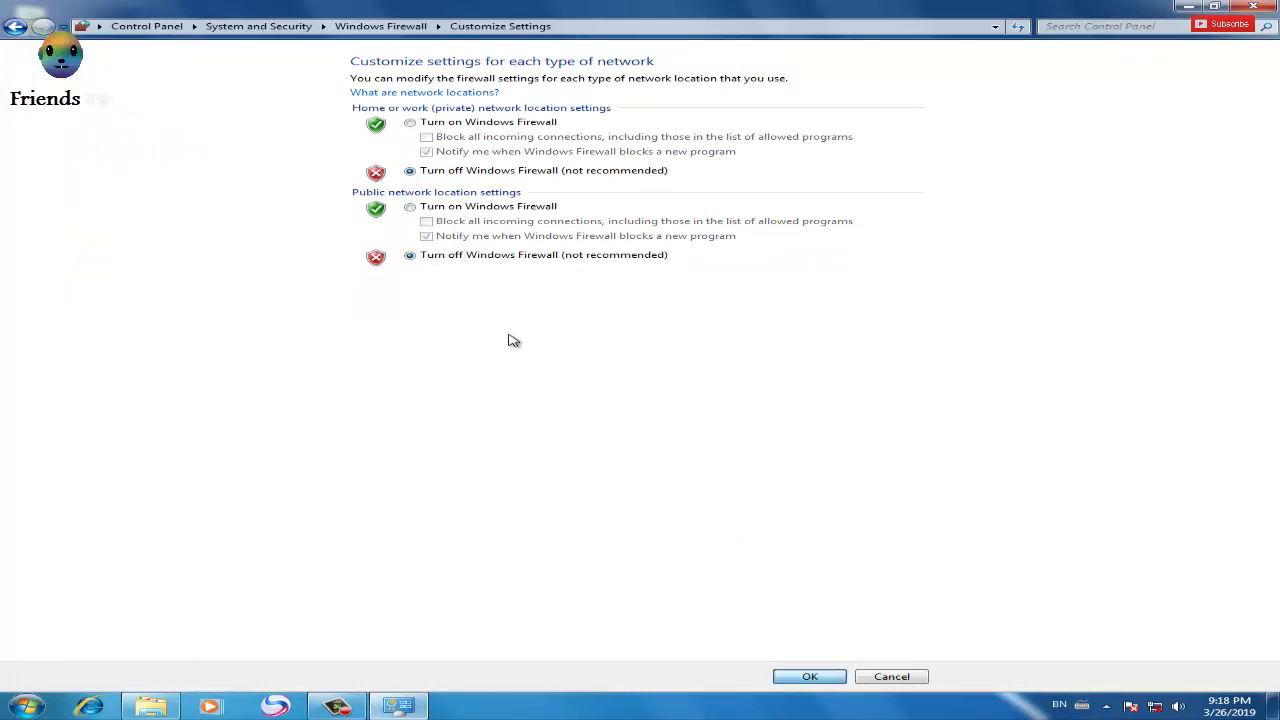
# Set User Account Control notifications for the user account to Never notify
pyautogui.click(17, 30)
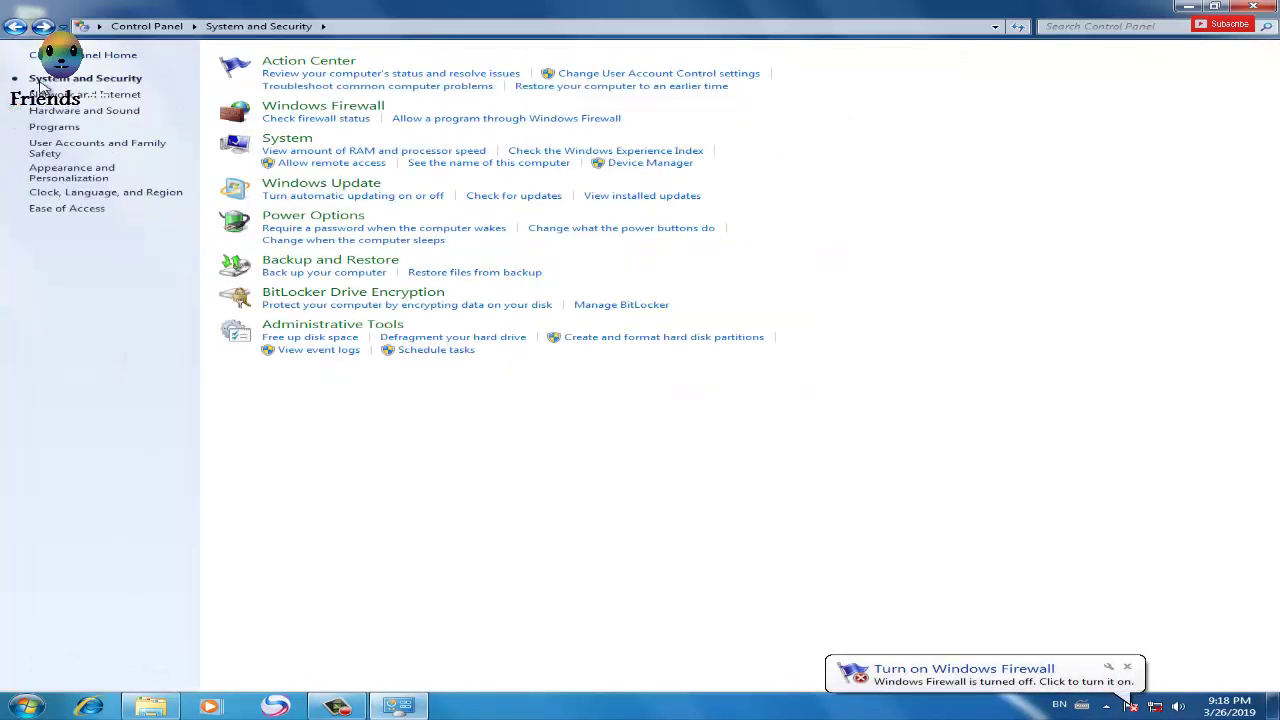
pyautogui.click(10, 27)
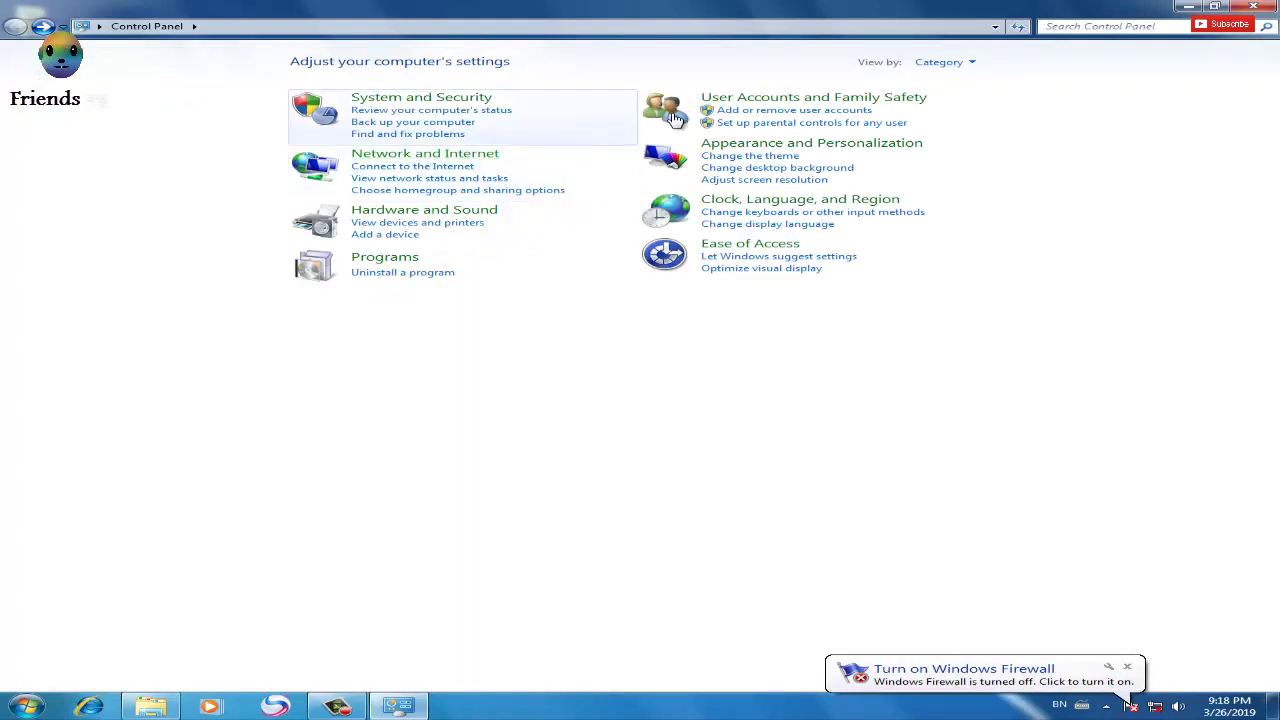
pyautogui.click(800, 100)
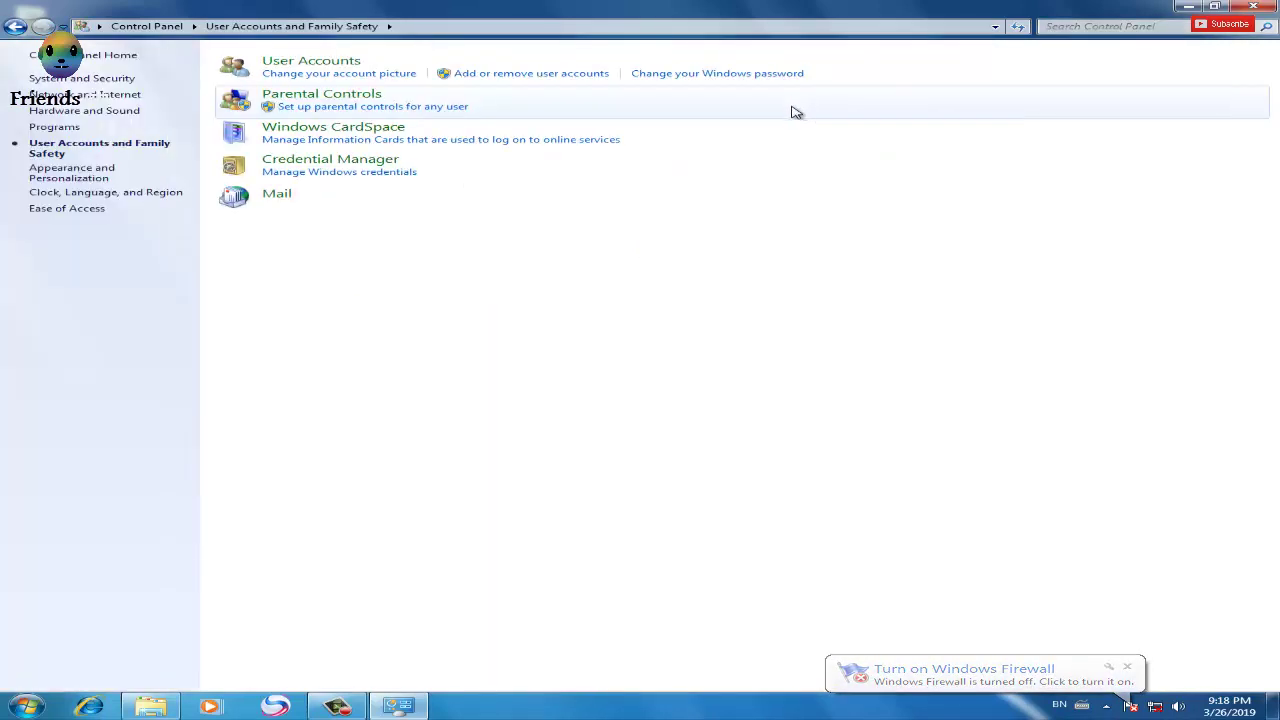
pyautogui.click(313, 64)
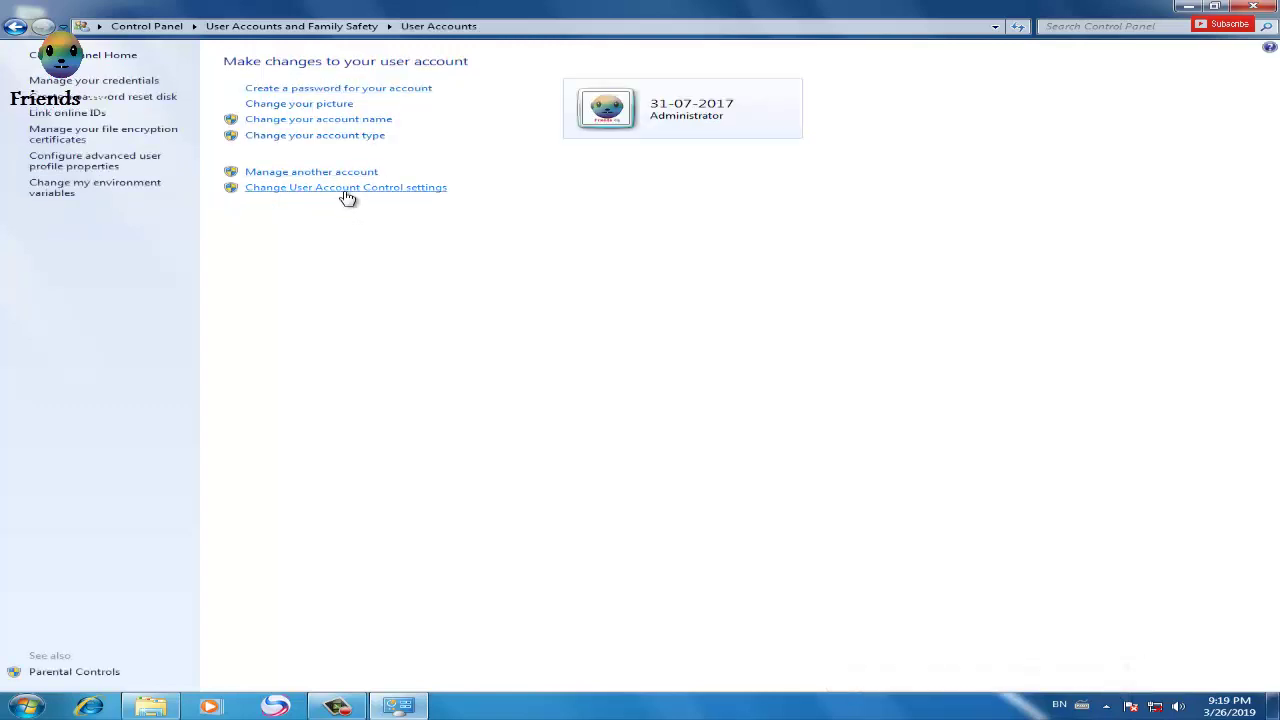
pyautogui.click(349, 198)
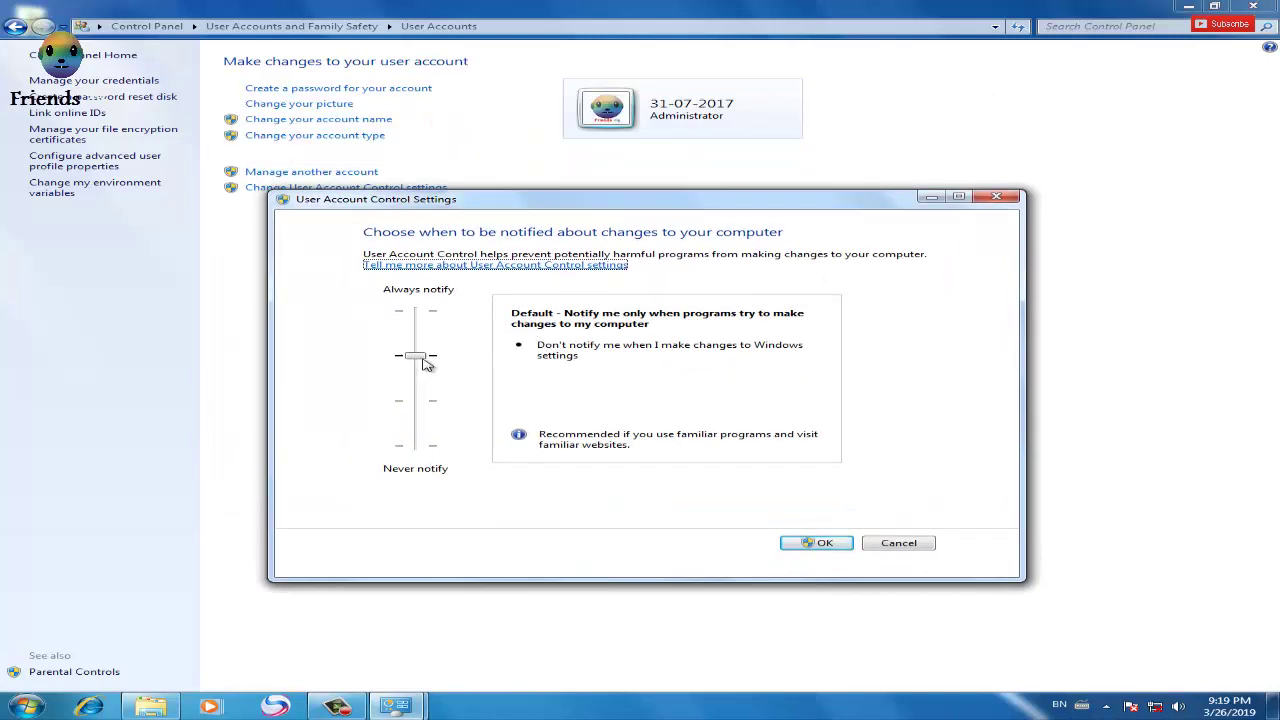
pyautogui.moveTo(418, 356); pyautogui.dragTo(410, 470)
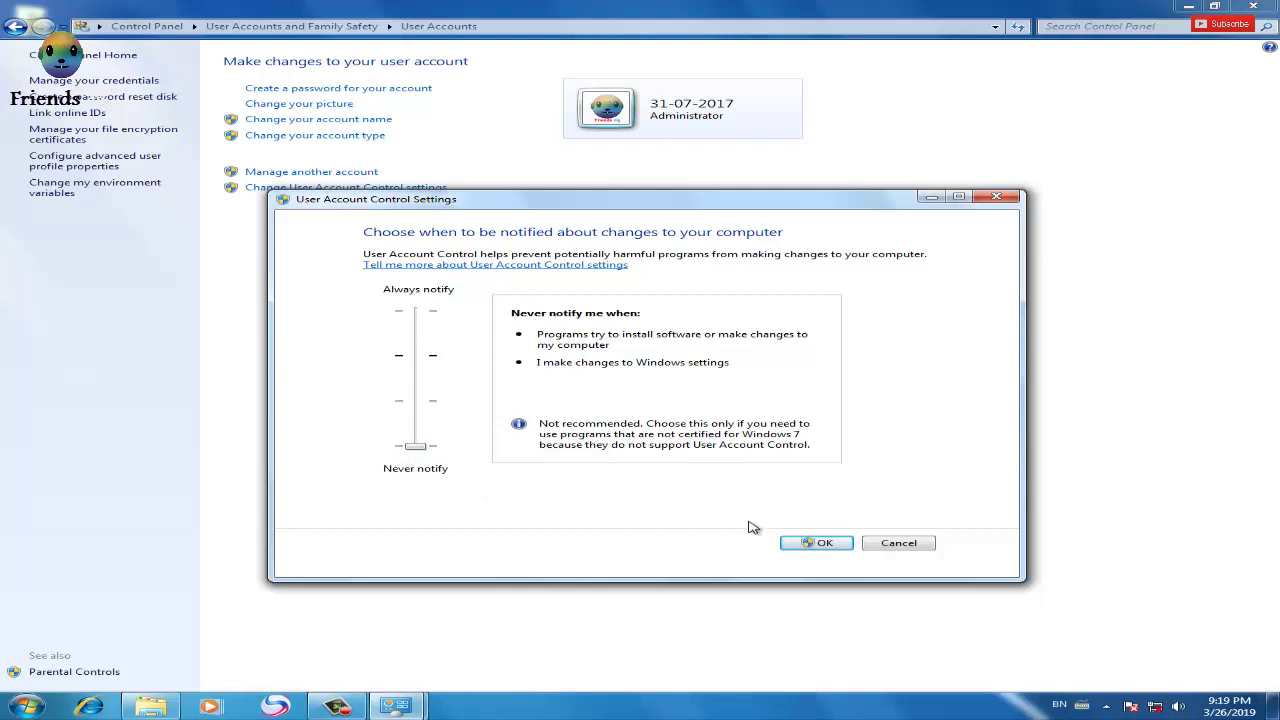
pyautogui.click(826, 544)
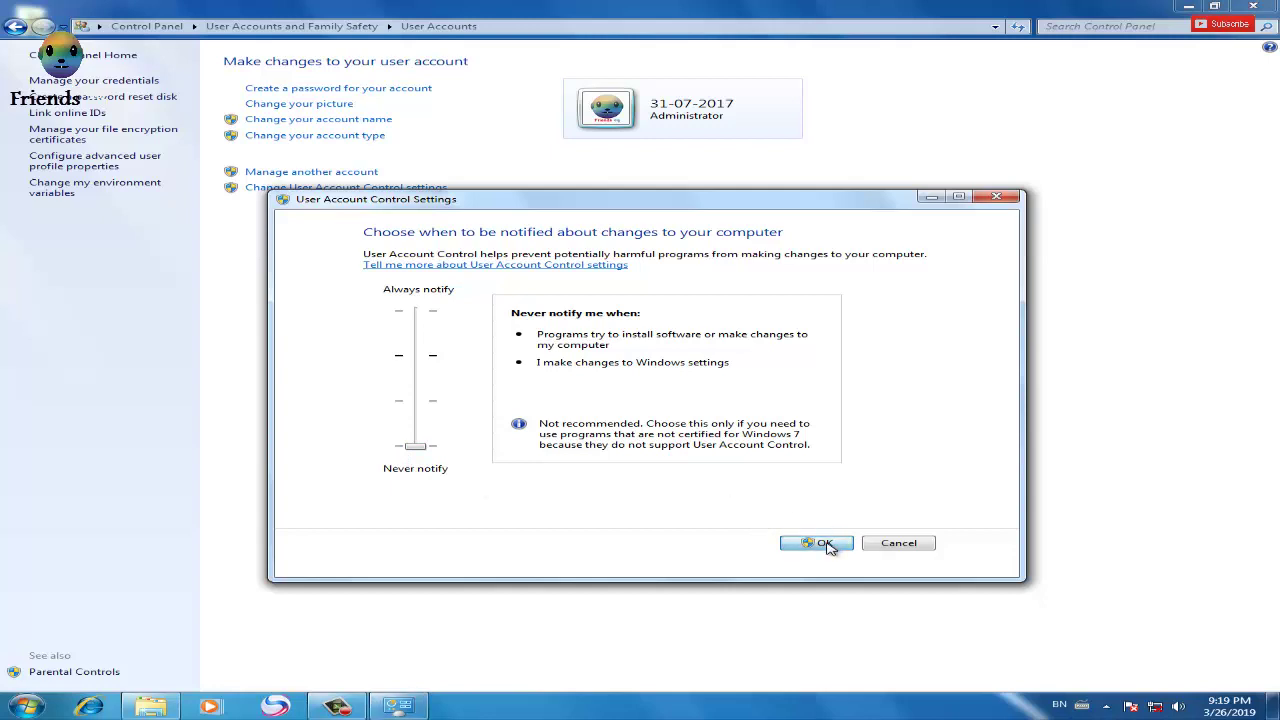
# Set the PC's device installation settings to never install driver software from Windows Update, with enhanced device icons disabled
pyautogui.click(15, 26)
pyautogui.click(15, 26)
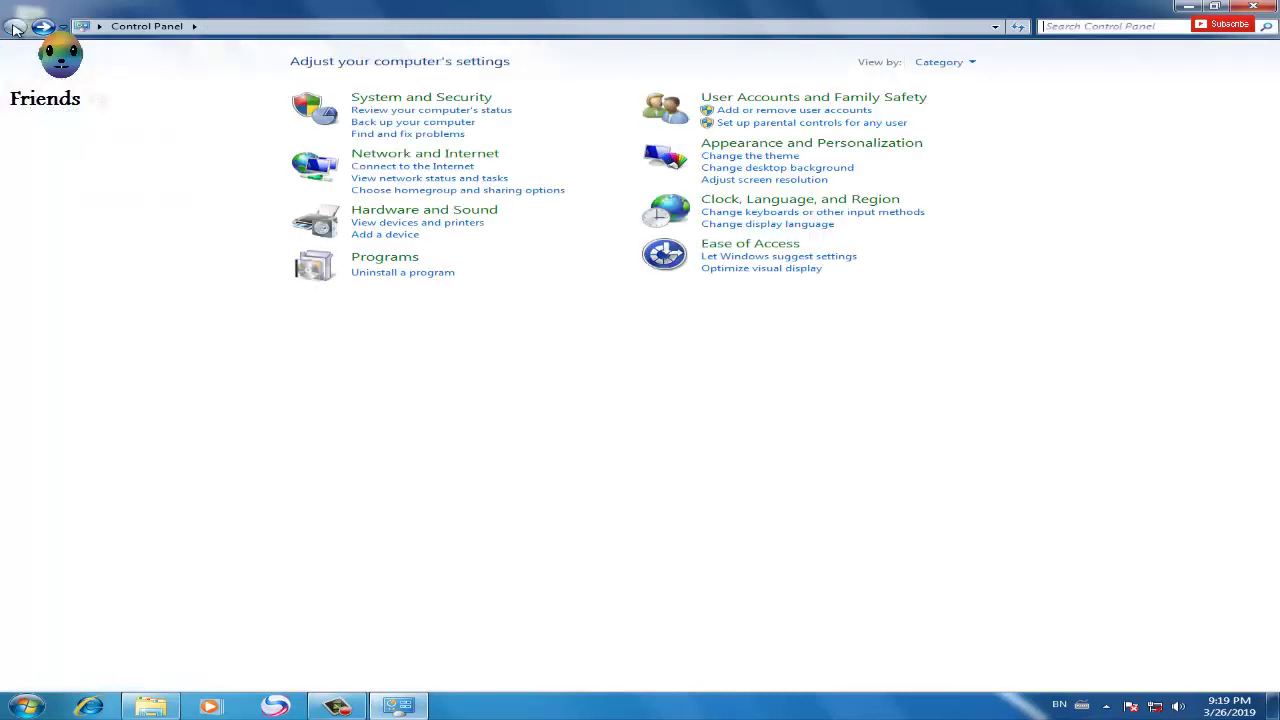
pyautogui.click(440, 231)
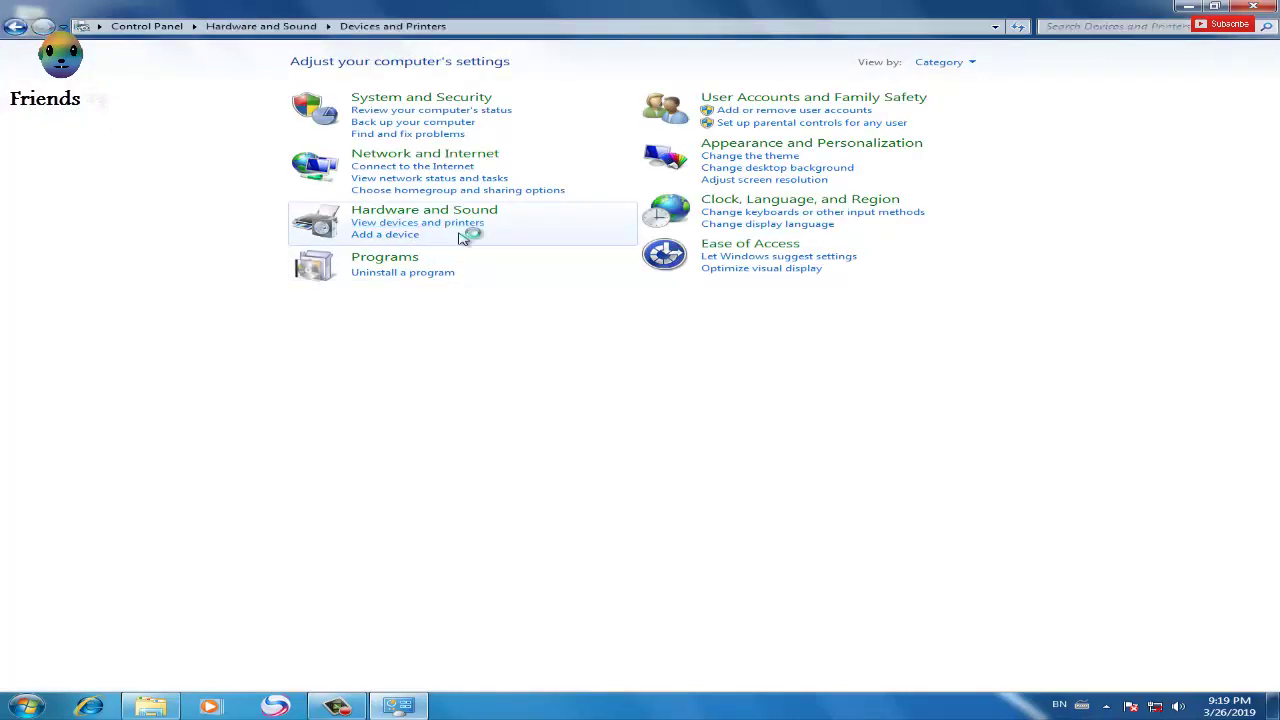
pyautogui.rightClick(165, 134)
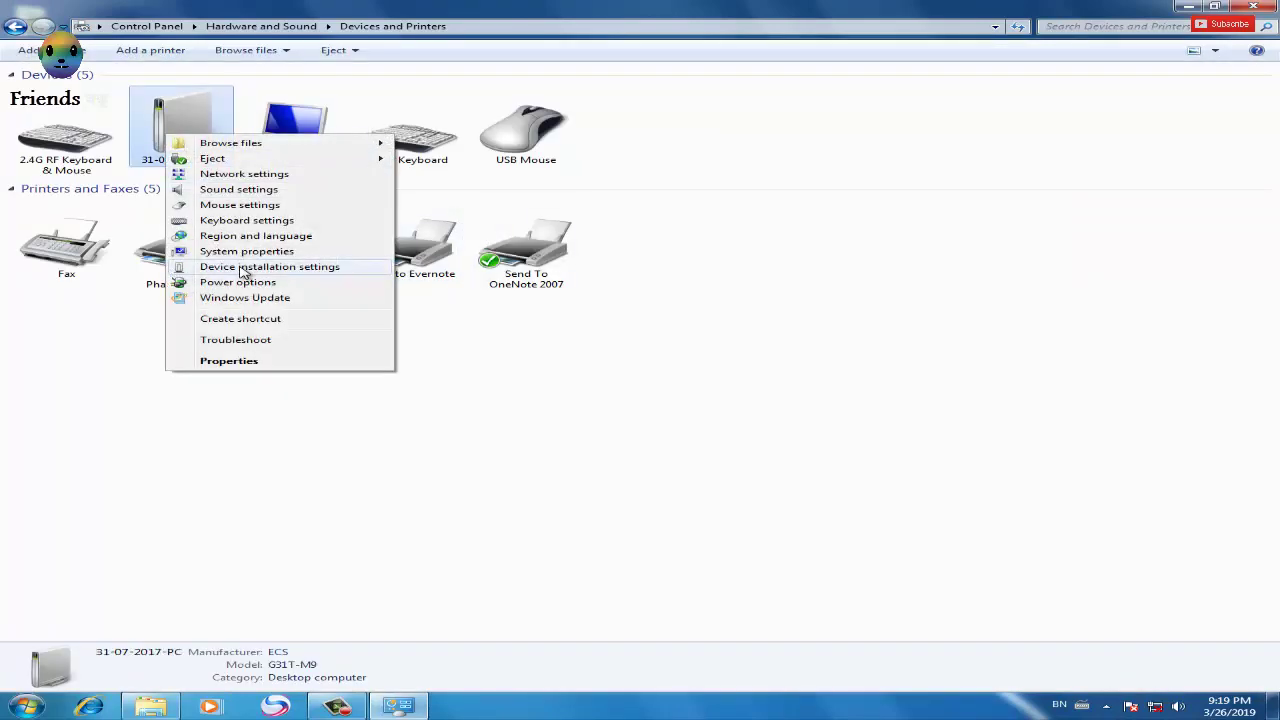
pyautogui.click(243, 268)
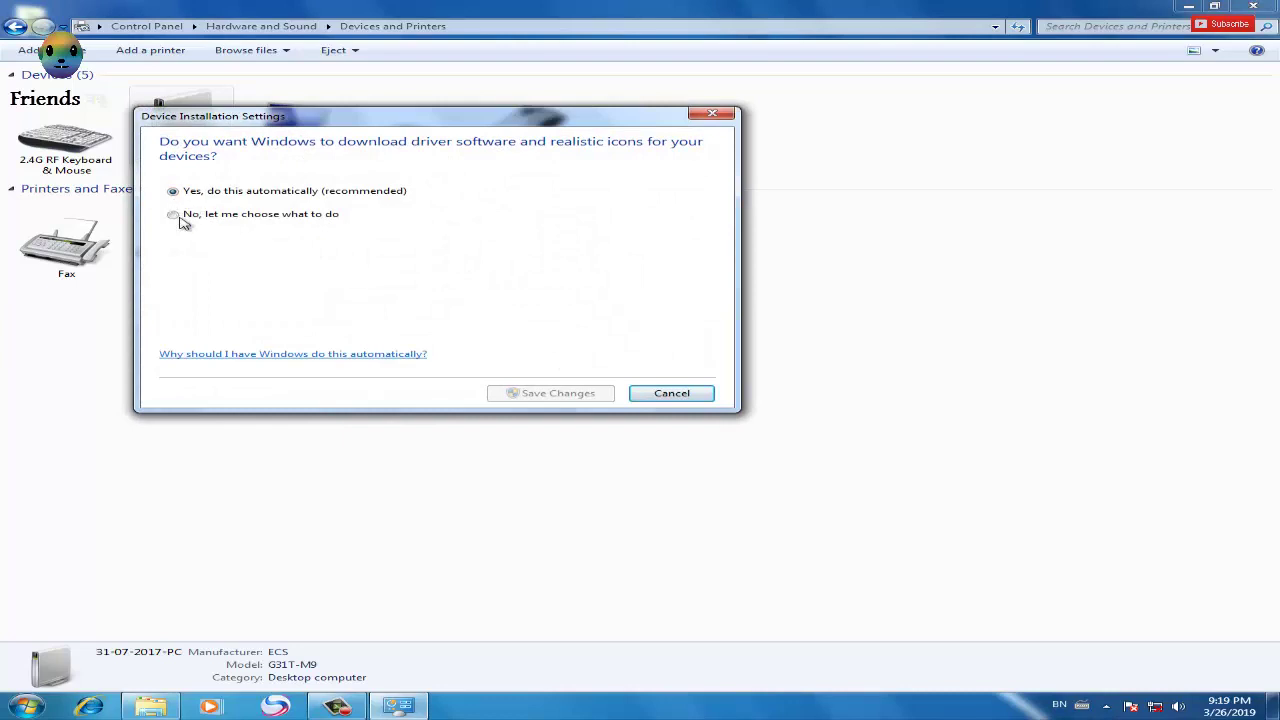
pyautogui.click(180, 218)
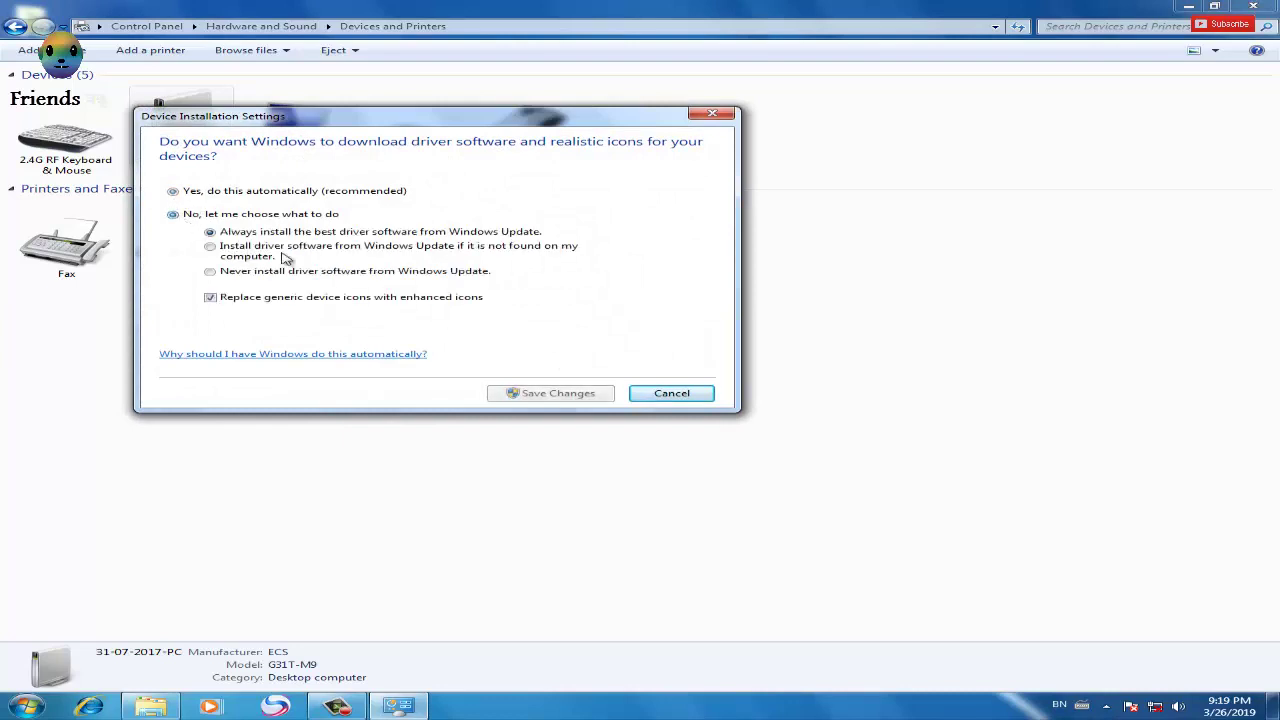
pyautogui.click(212, 297)
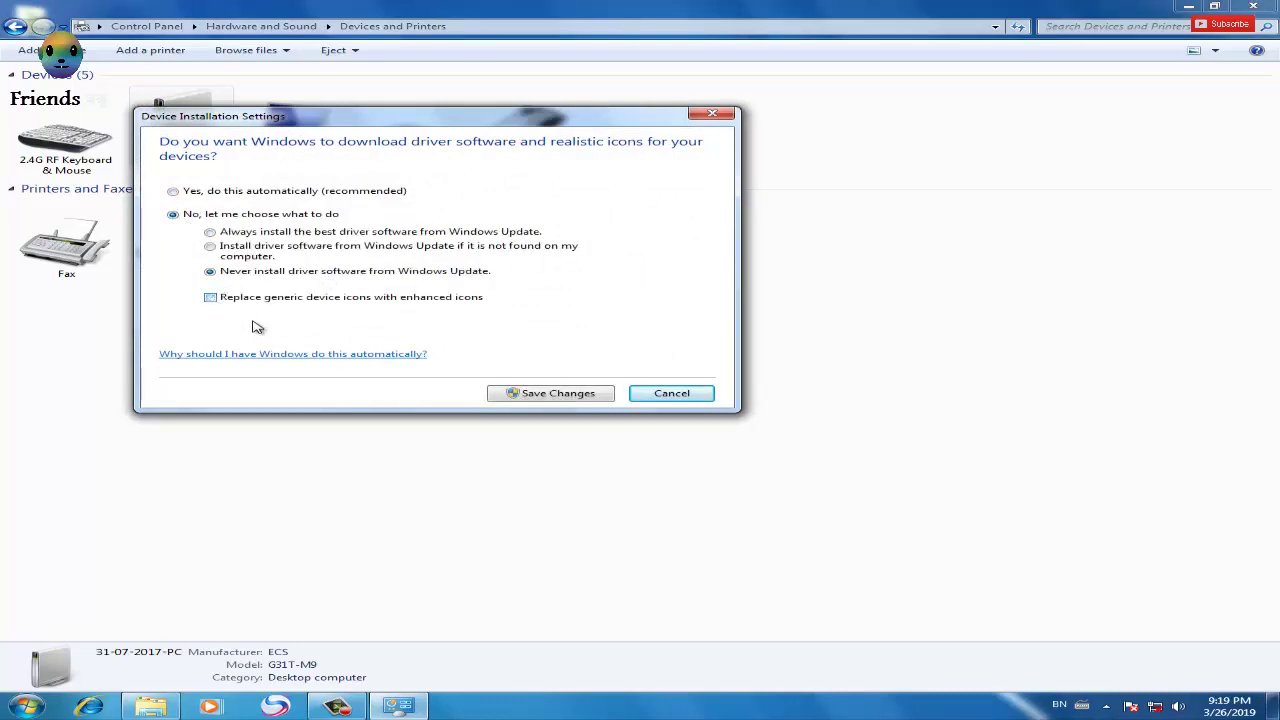
pyautogui.click(587, 394)
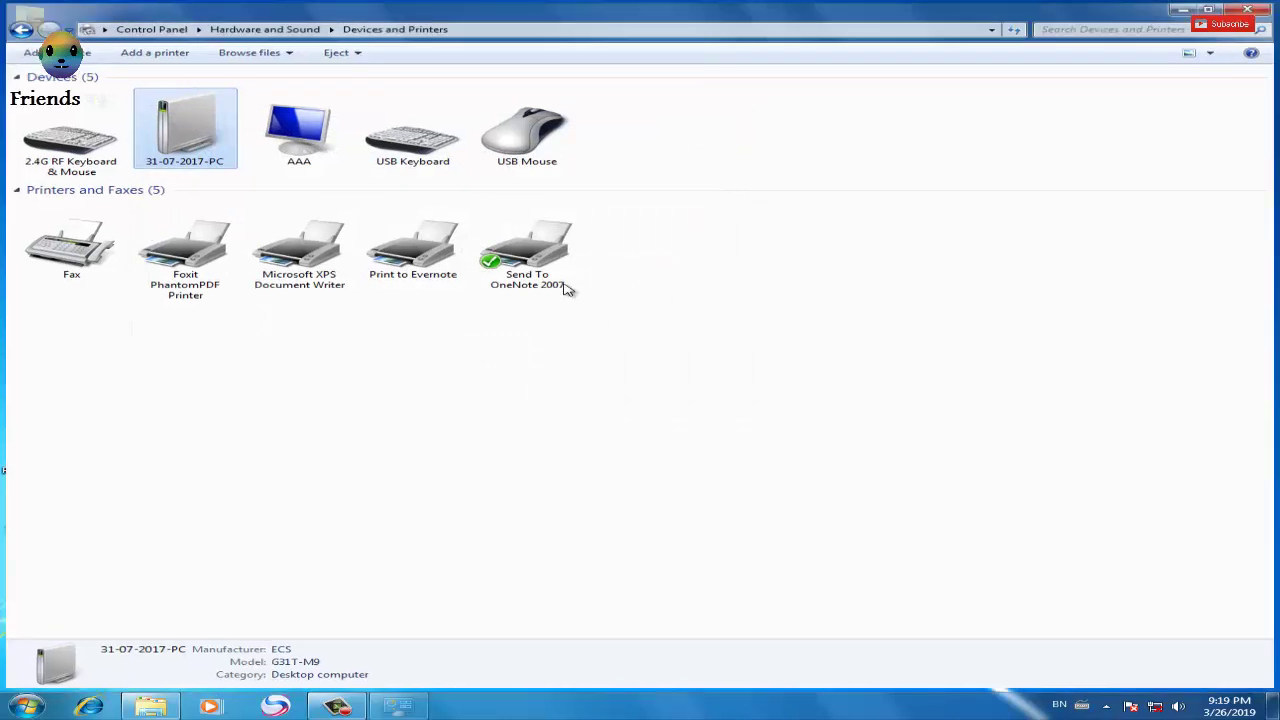
pyautogui.hotkey('alt', 'F4')
# Refresh the desktop and bring up the computer's shutdown options
pyautogui.rightClick(466, 266)
pyautogui.click(500, 303)
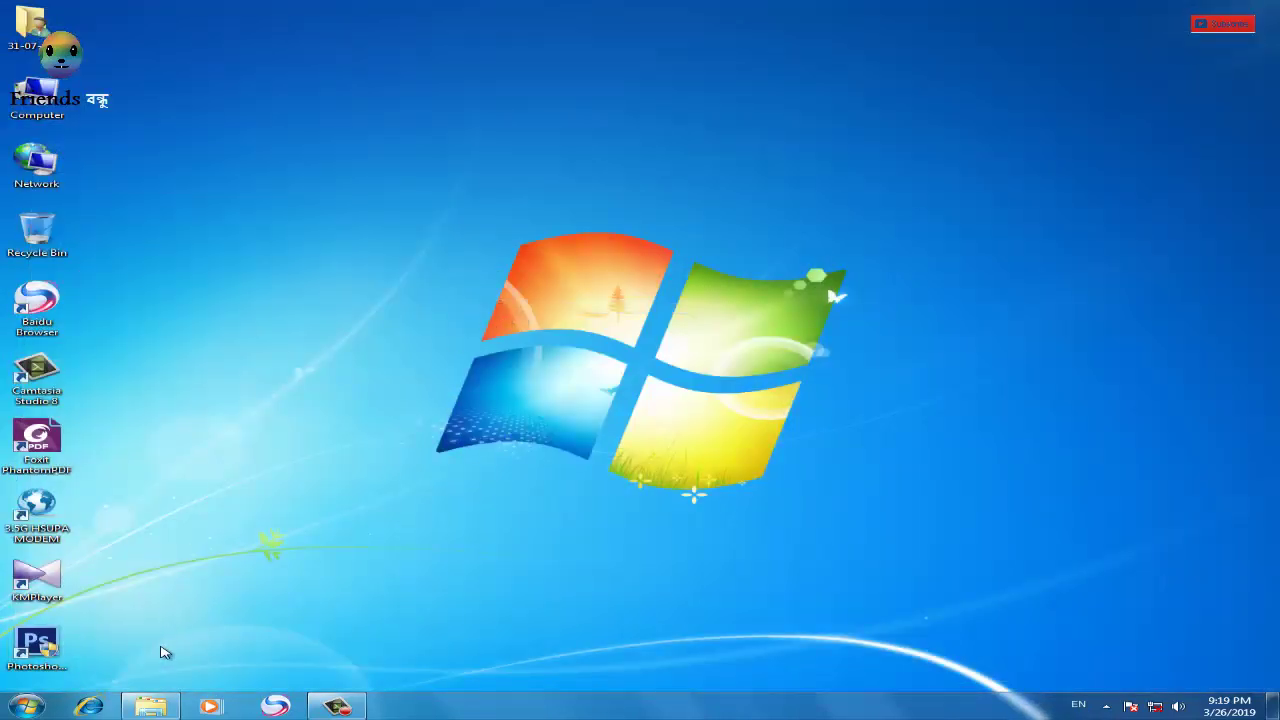
pyautogui.click(30, 707)
pyautogui.moveTo(350, 669)
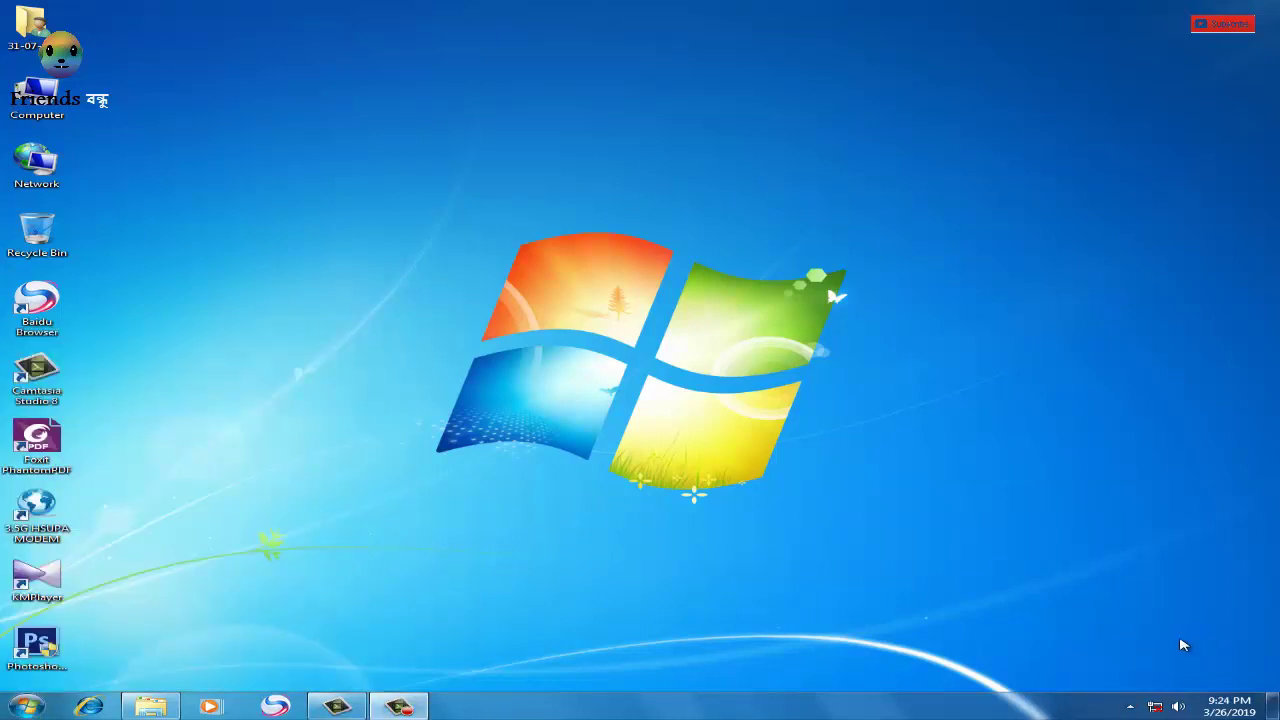
# Open the 01 HASP driver folder inside WilCom's Wilcom Embroidery Studio e2.0T SP3 folder on the Softwear (E:) drive
pyautogui.click(150, 707)
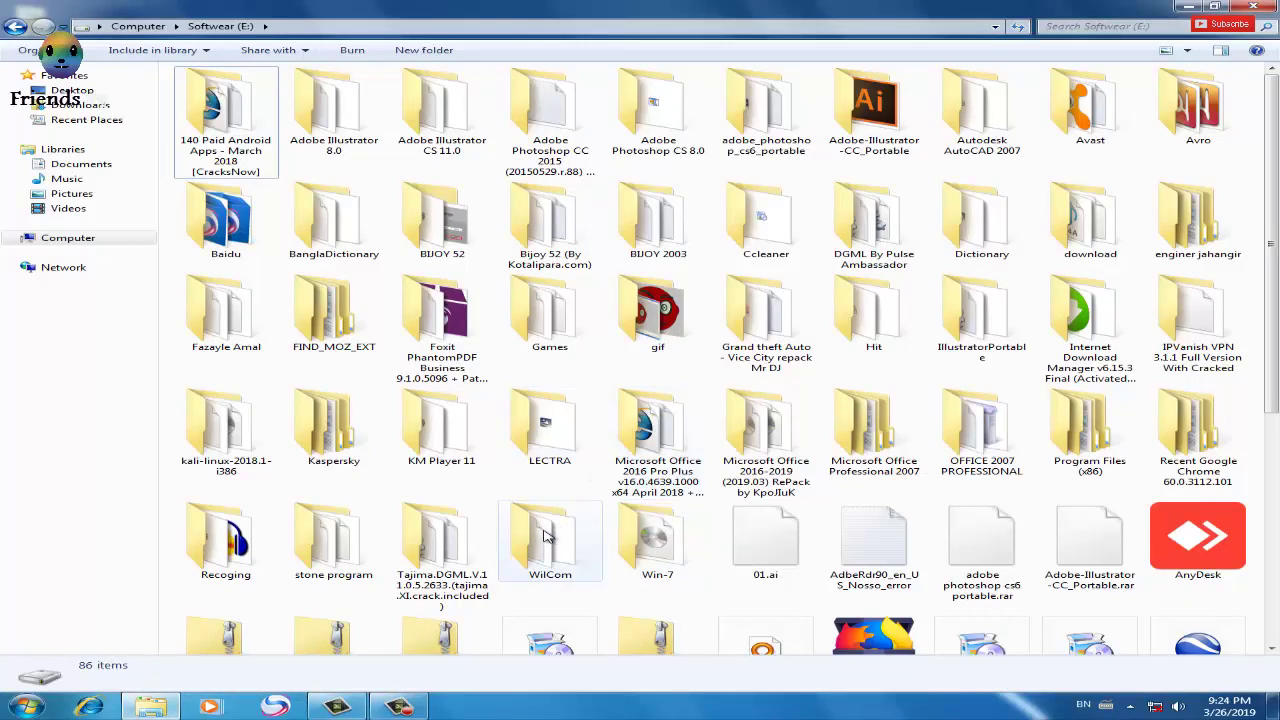
pyautogui.doubleClick(545, 537)
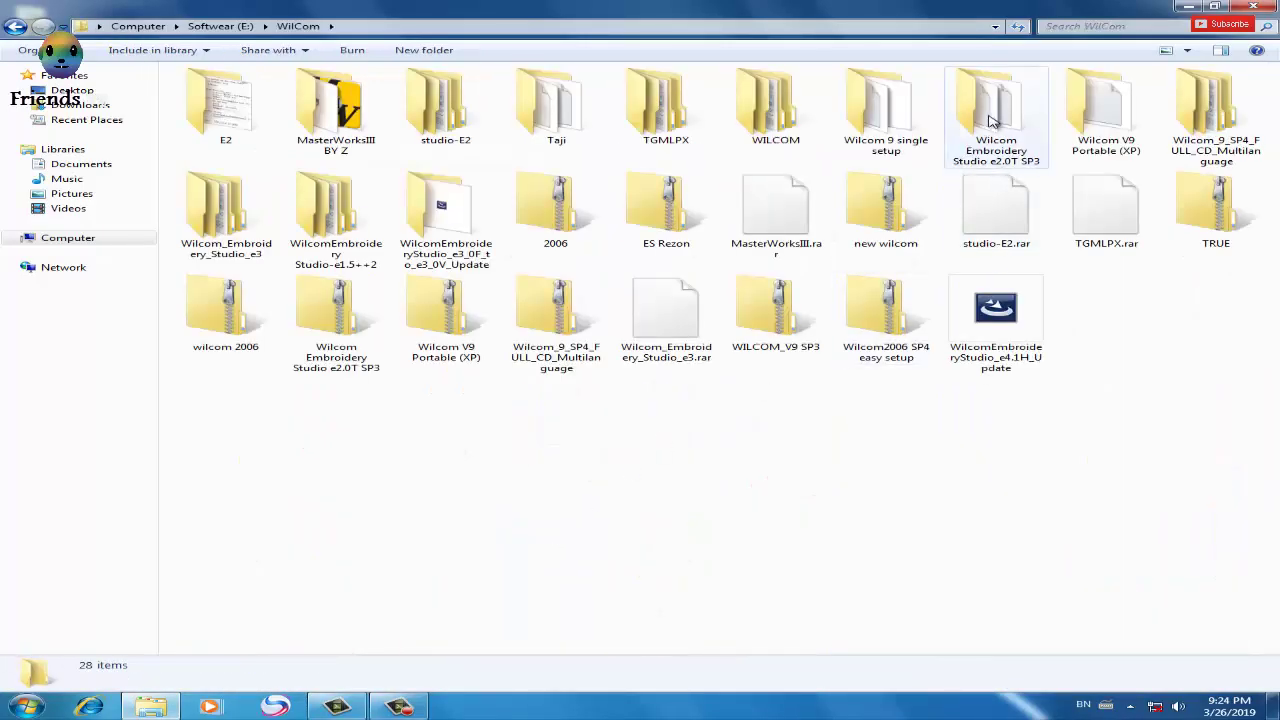
pyautogui.doubleClick(990, 120)
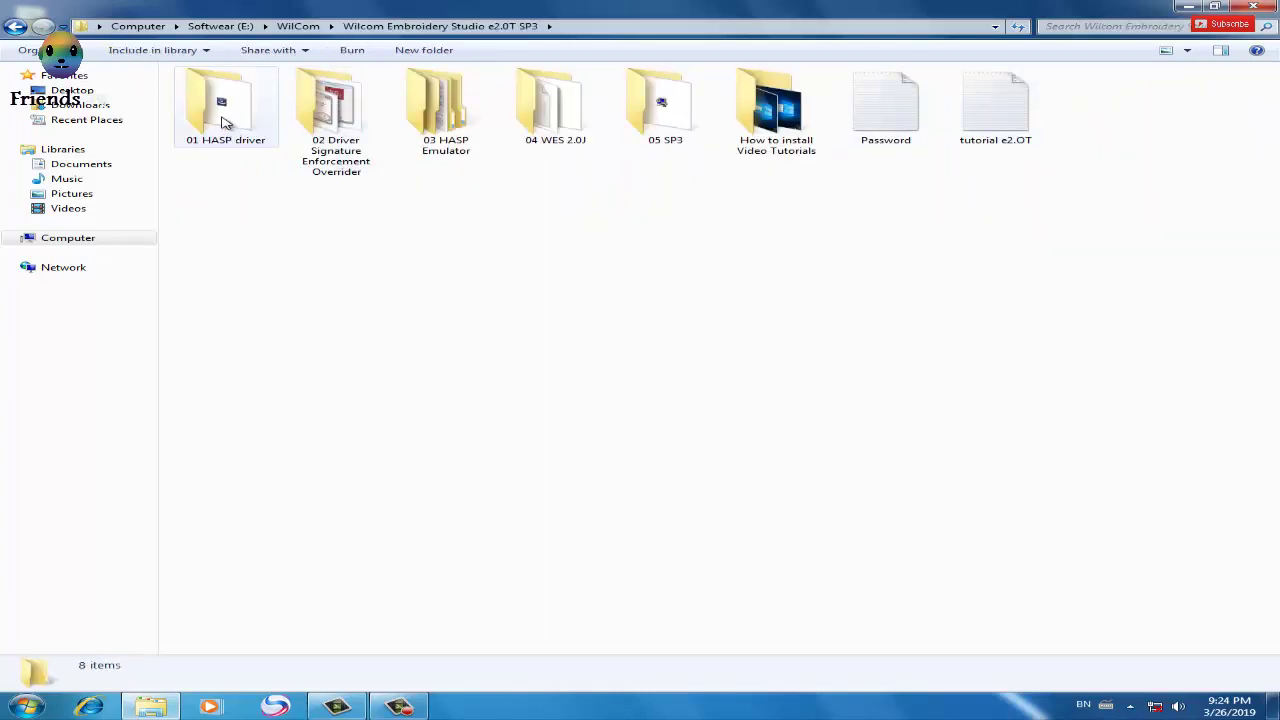
pyautogui.doubleClick(225, 121)
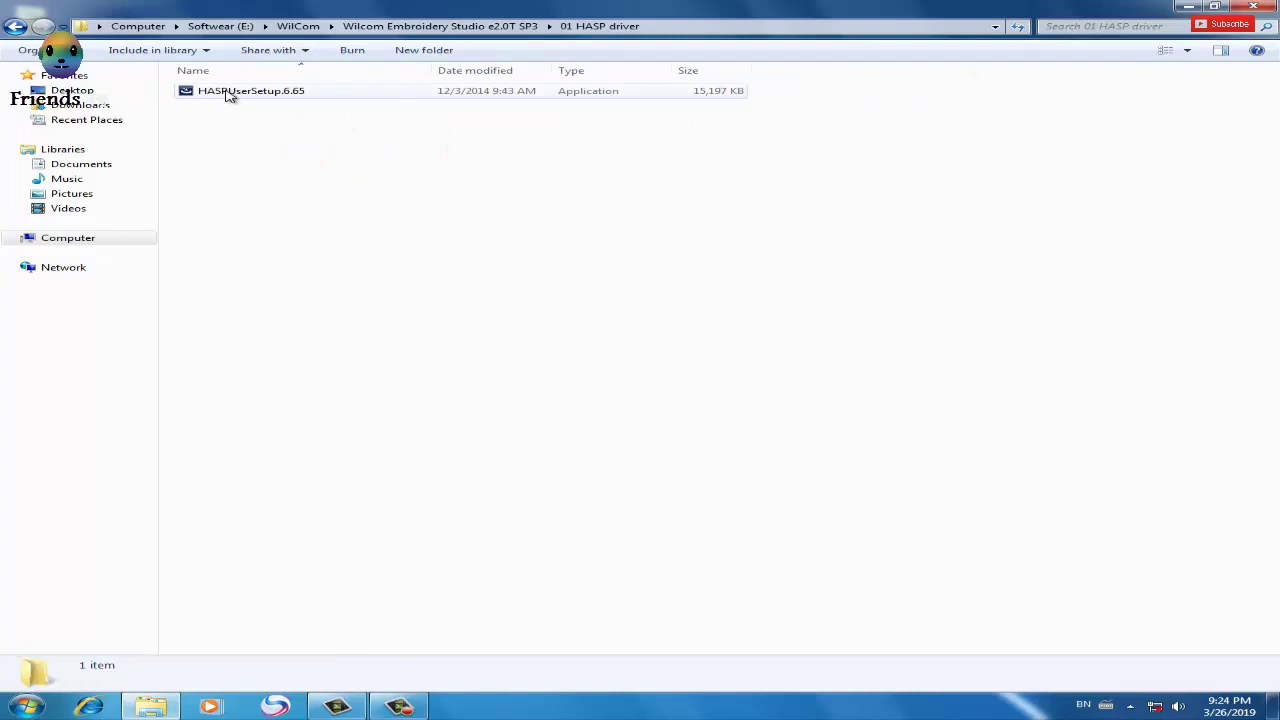
# Run HASPUserSetup.6.65 to repair the Sentinel Runtime installation, and close the driver folder
pyautogui.doubleClick(230, 92)
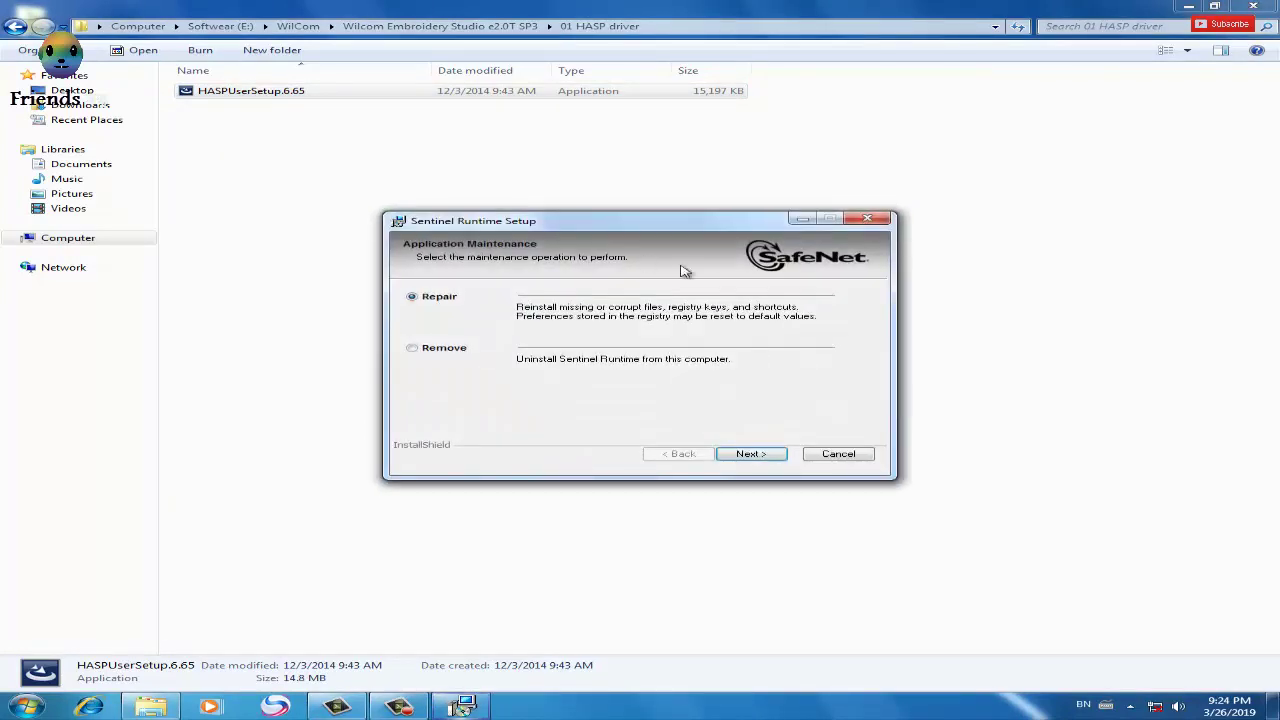
pyautogui.click(746, 453)
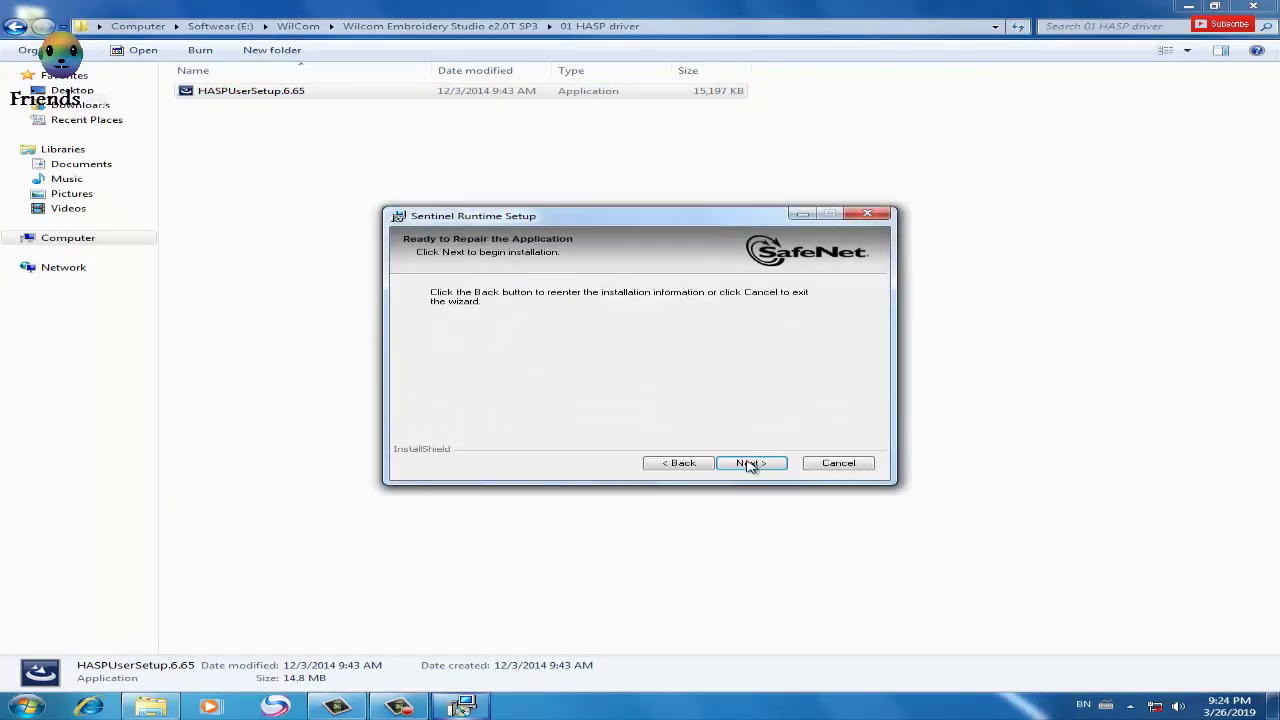
pyautogui.click(750, 464)
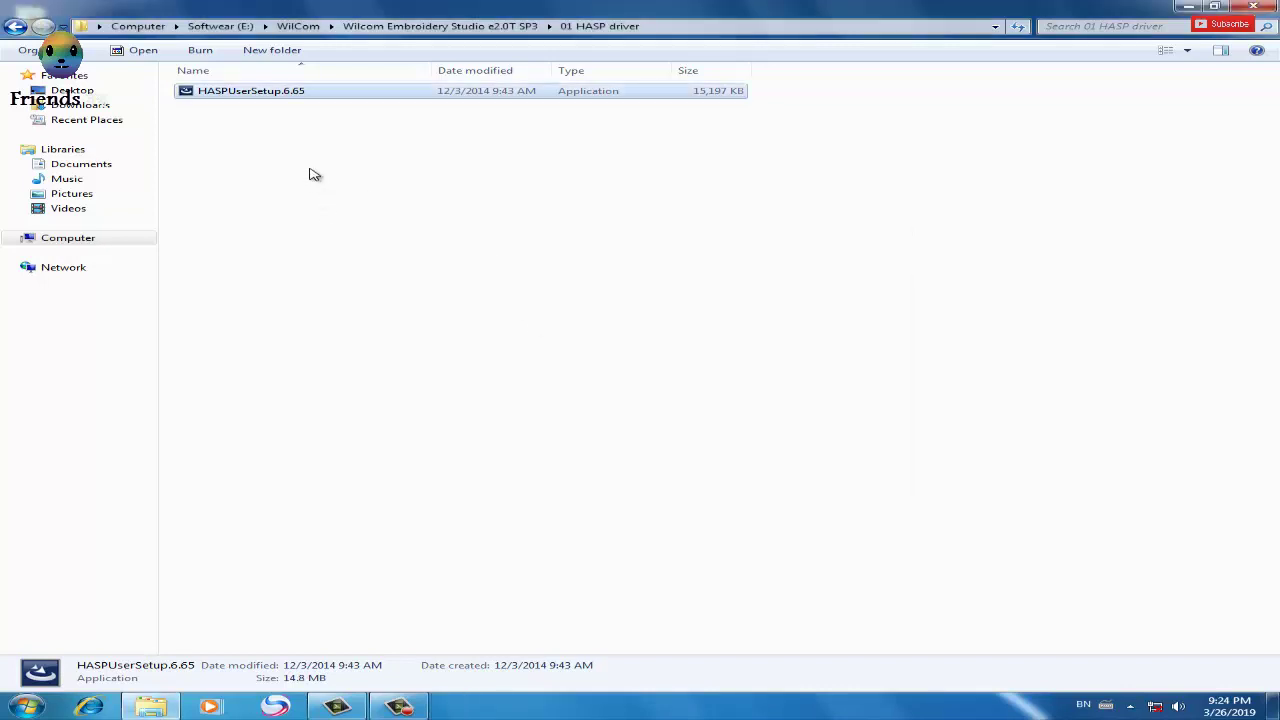
pyautogui.click(1253, 6)
# Refresh the desktop and open the Start menu
pyautogui.rightClick(560, 251)
pyautogui.click(622, 289)
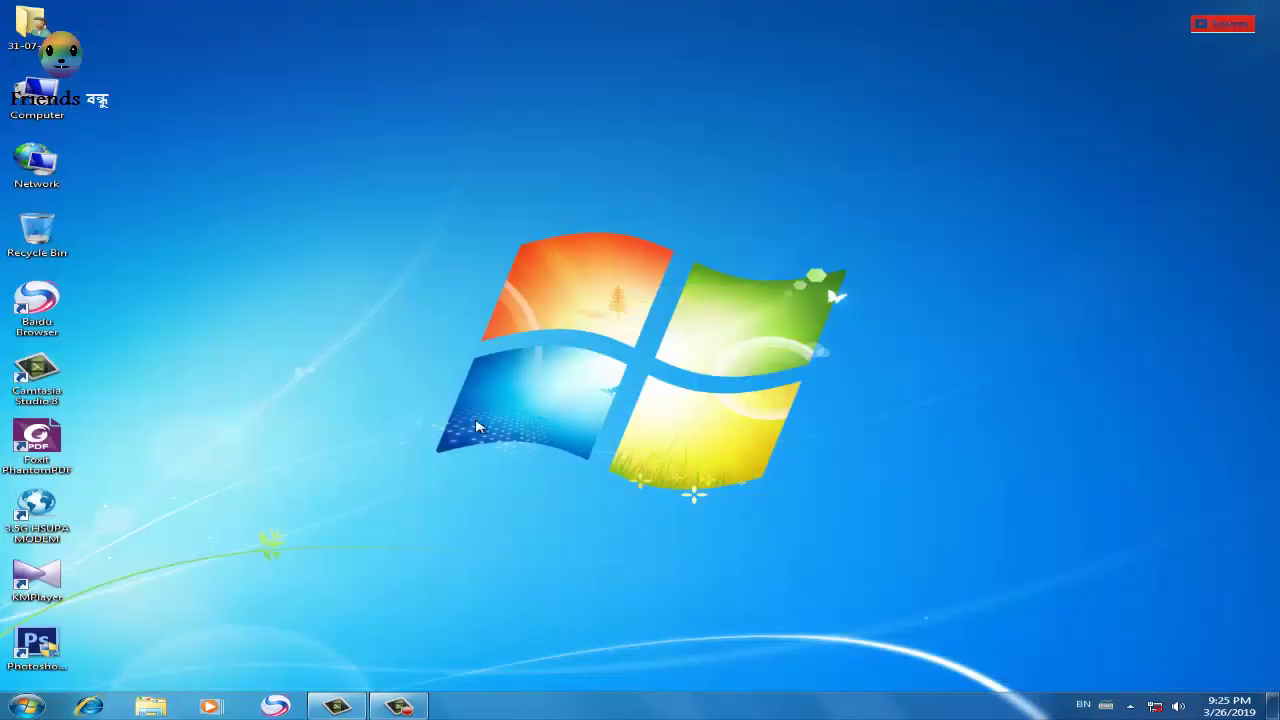
pyautogui.click(24, 706)
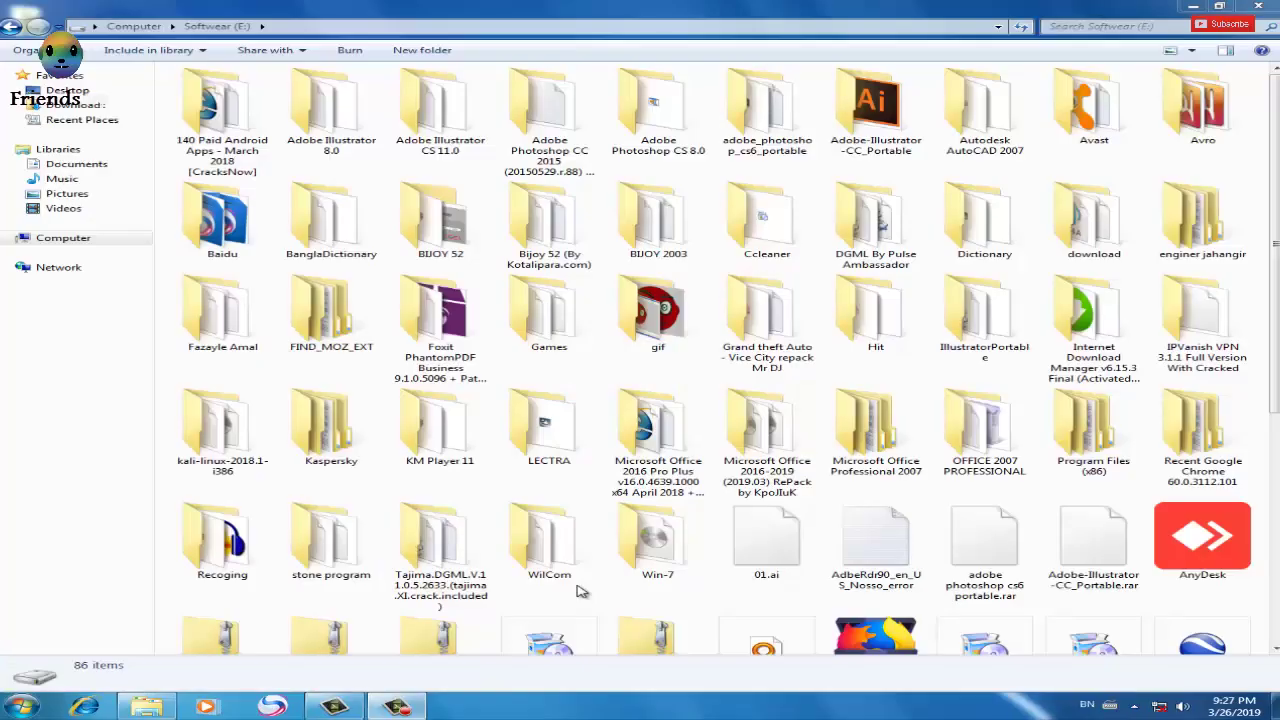
# Open the 02 Driver Signature Enforcement Overrider folder inside WilCom's Wilcom Embroidery Studio e2.0T SP3 folder
pyautogui.doubleClick(557, 535)
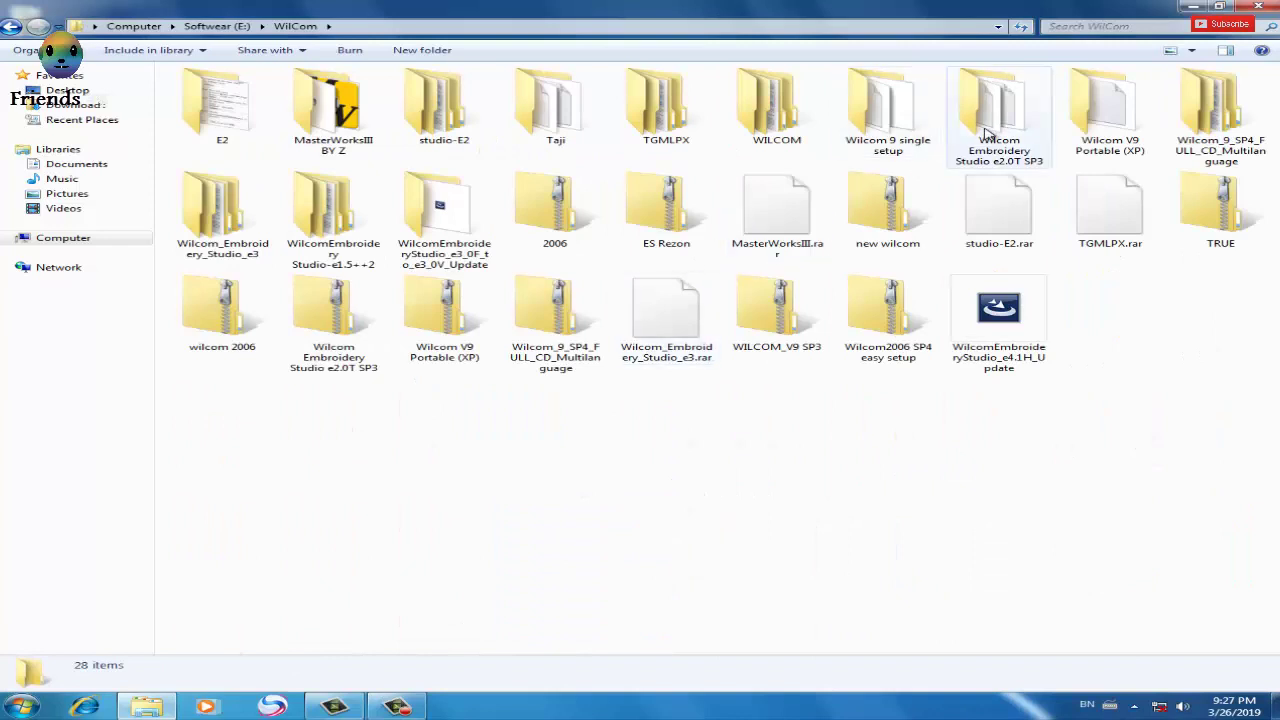
pyautogui.doubleClick(990, 130)
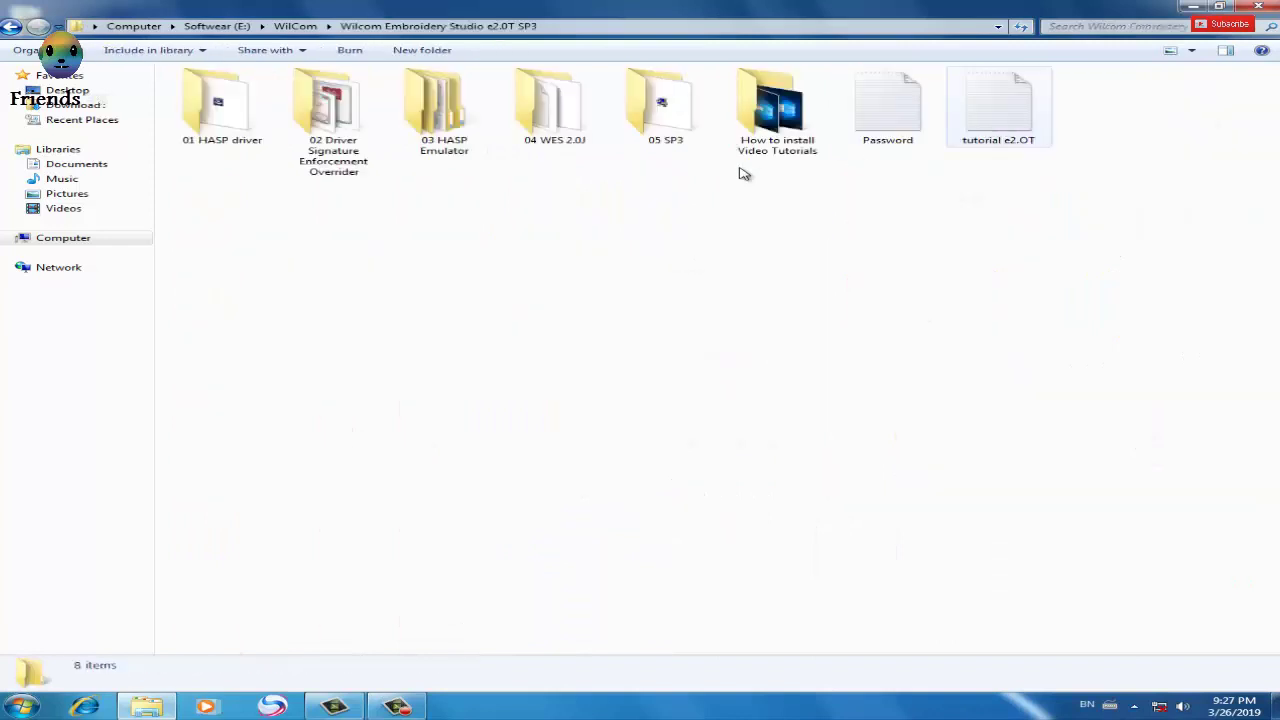
pyautogui.doubleClick(366, 120)
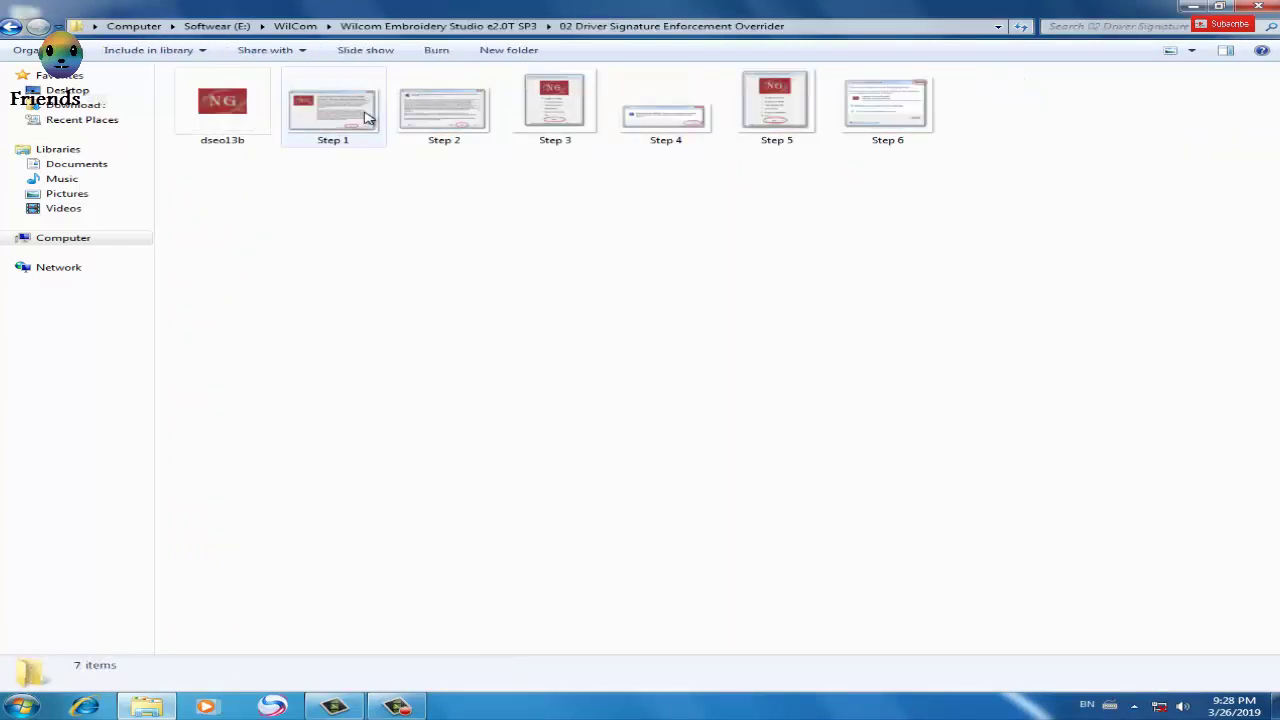
# Launch dseo13b and accept its software license agreement
pyautogui.click(236, 118)
pyautogui.rightClick(236, 118)
pyautogui.click(262, 137)
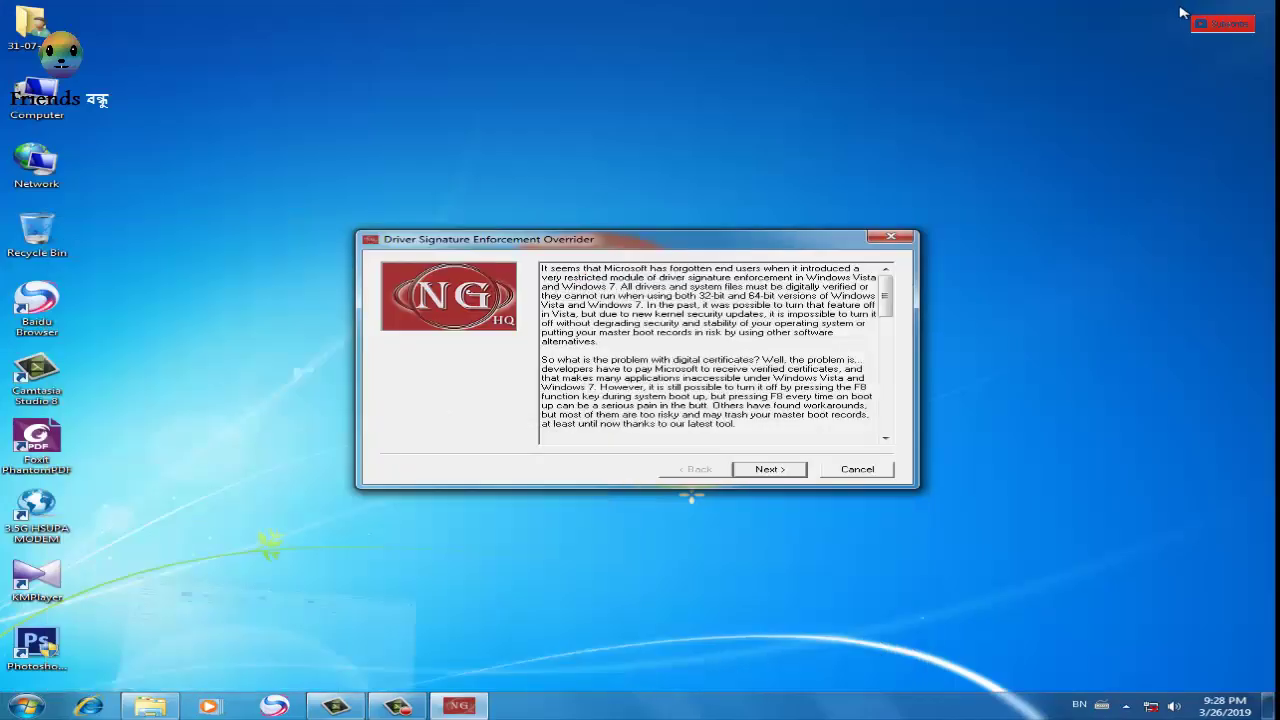
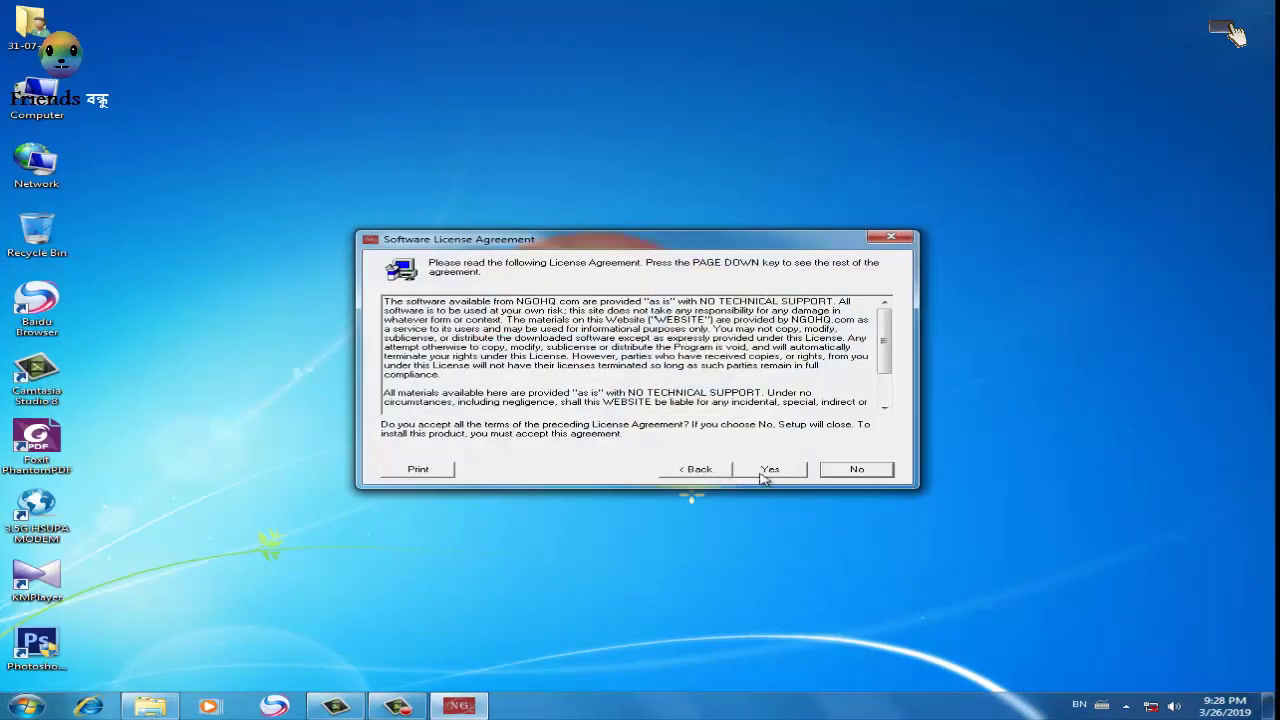
pyautogui.click(770, 470)
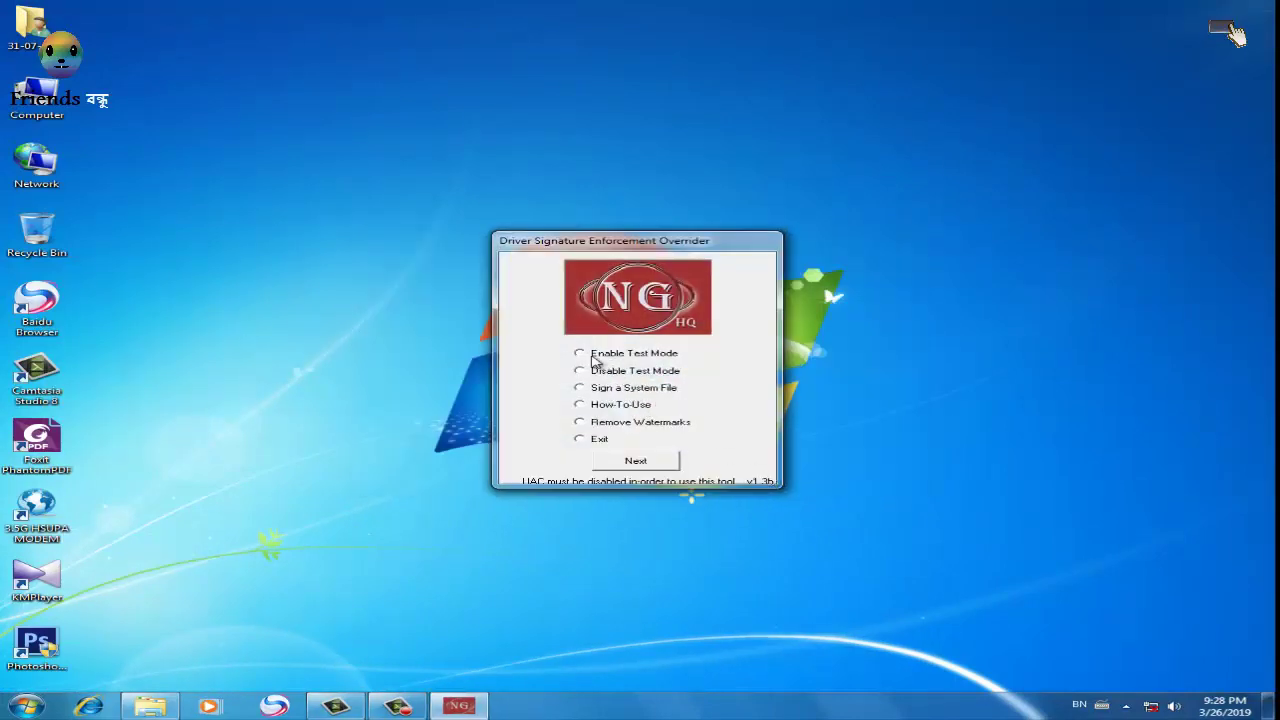
# Enable Test Mode in the Driver Signature Enforcement Overrider, exit the tool and dismiss the Program Compatibility Assistant
pyautogui.click(639, 462)
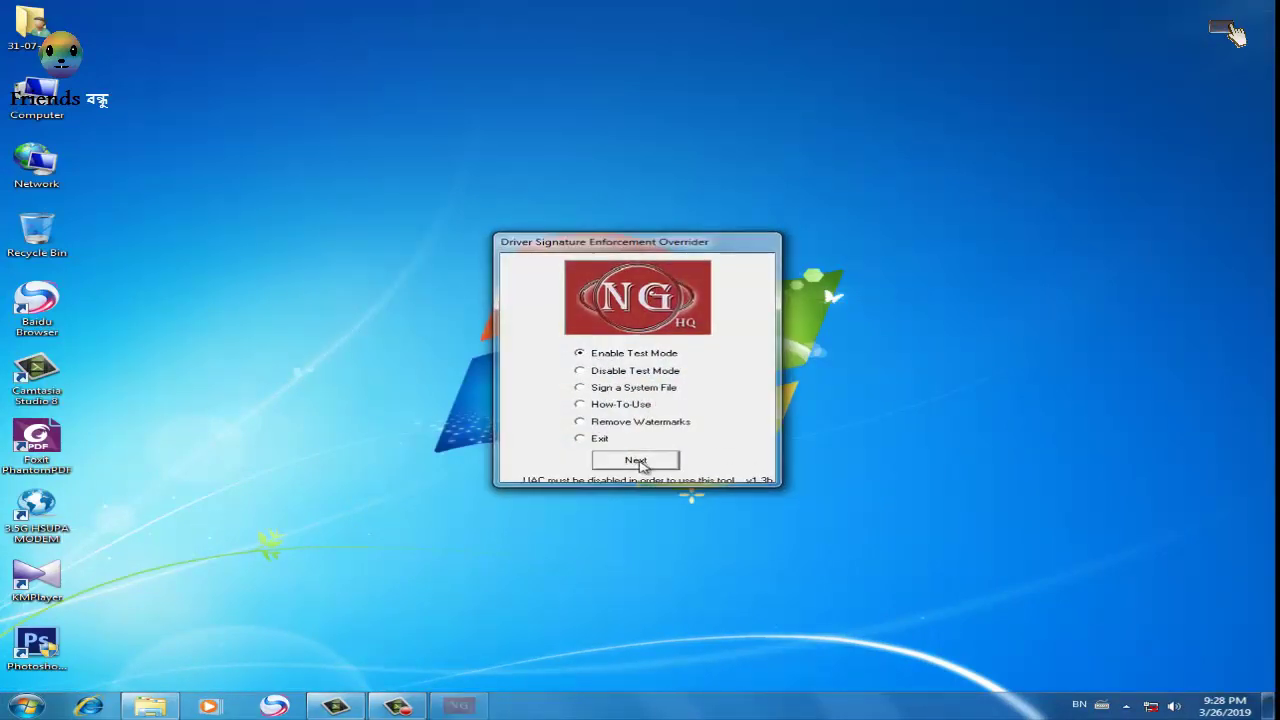
pyautogui.click(830, 406)
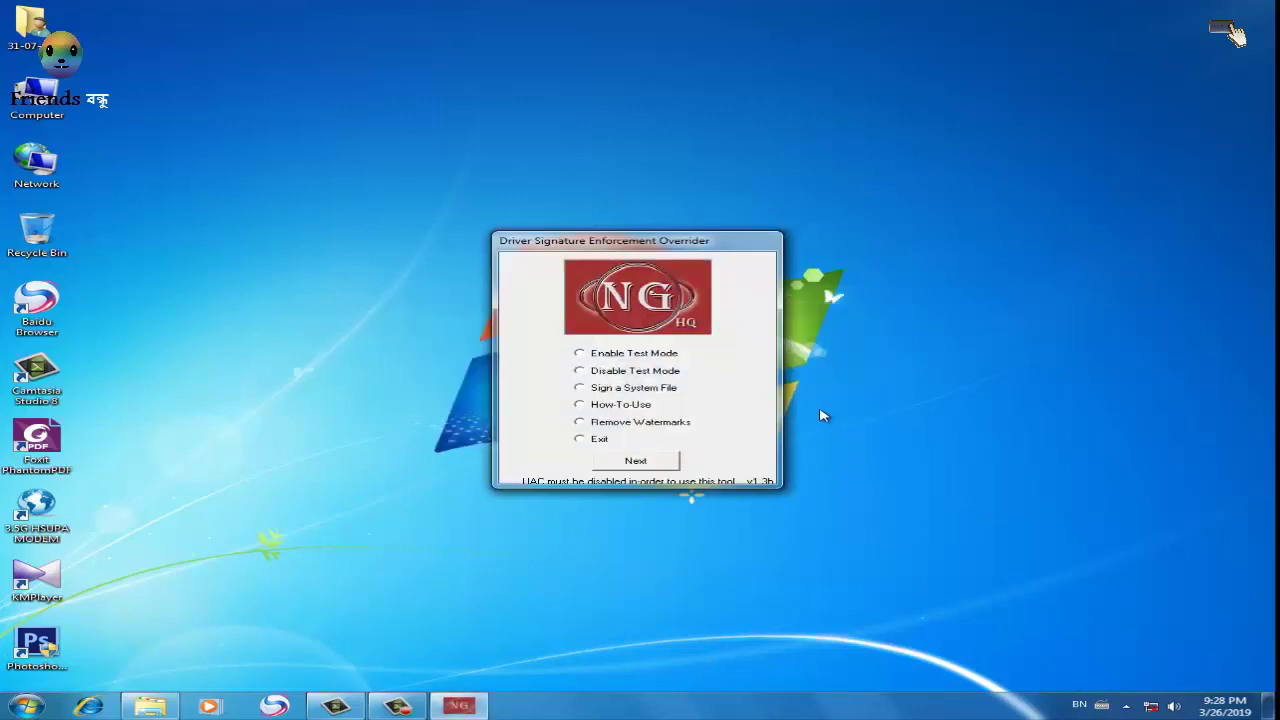
pyautogui.click(594, 442)
pyautogui.click(652, 466)
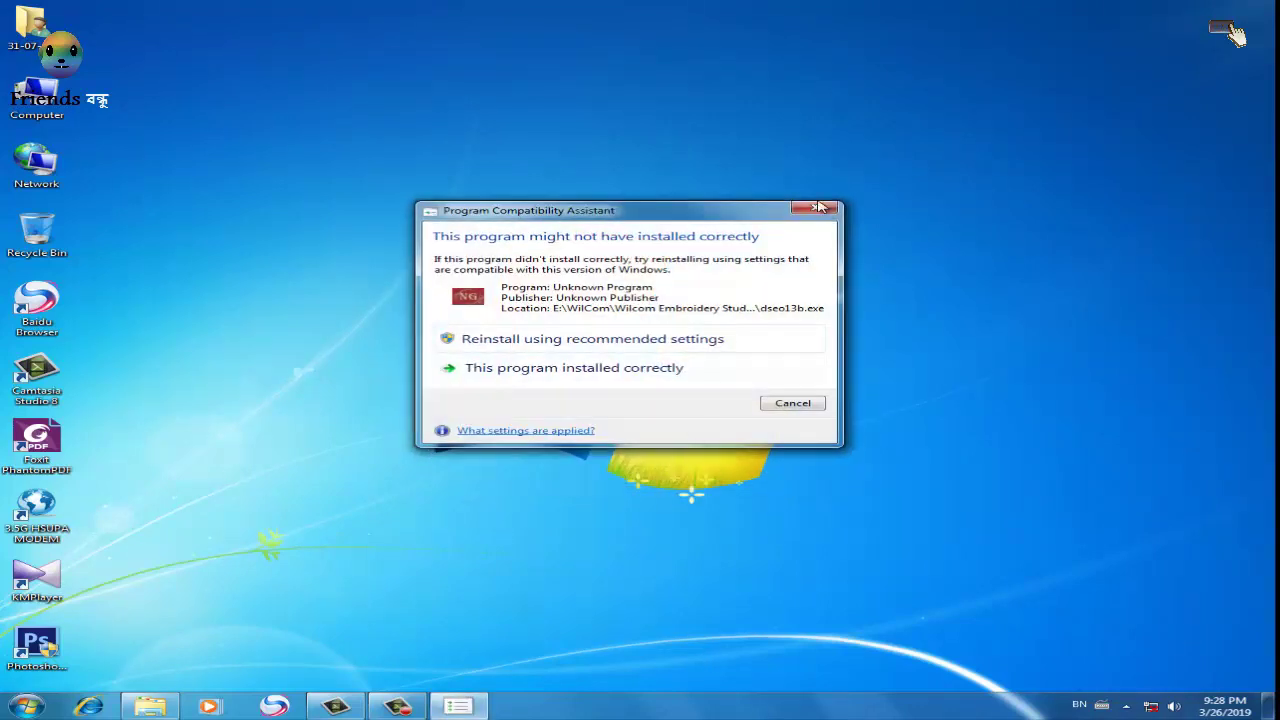
pyautogui.click(819, 207)
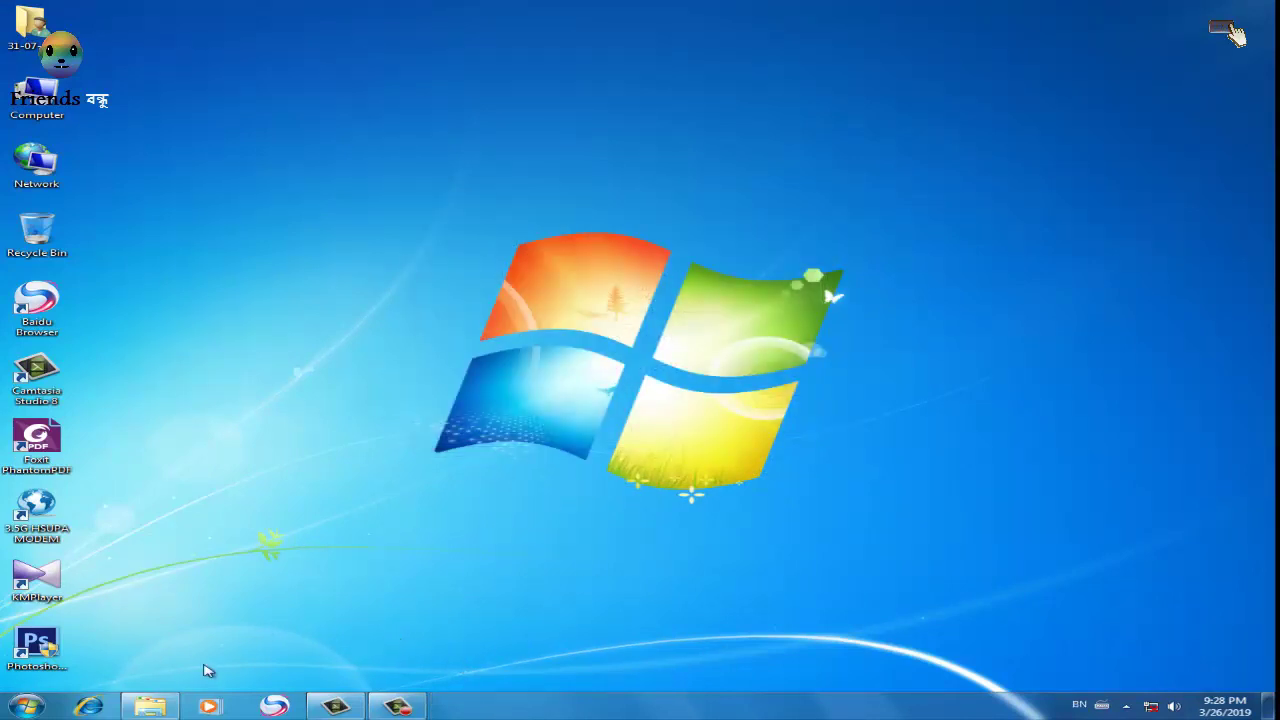
# Restart the computer to apply Test Mode
pyautogui.click(27, 707)
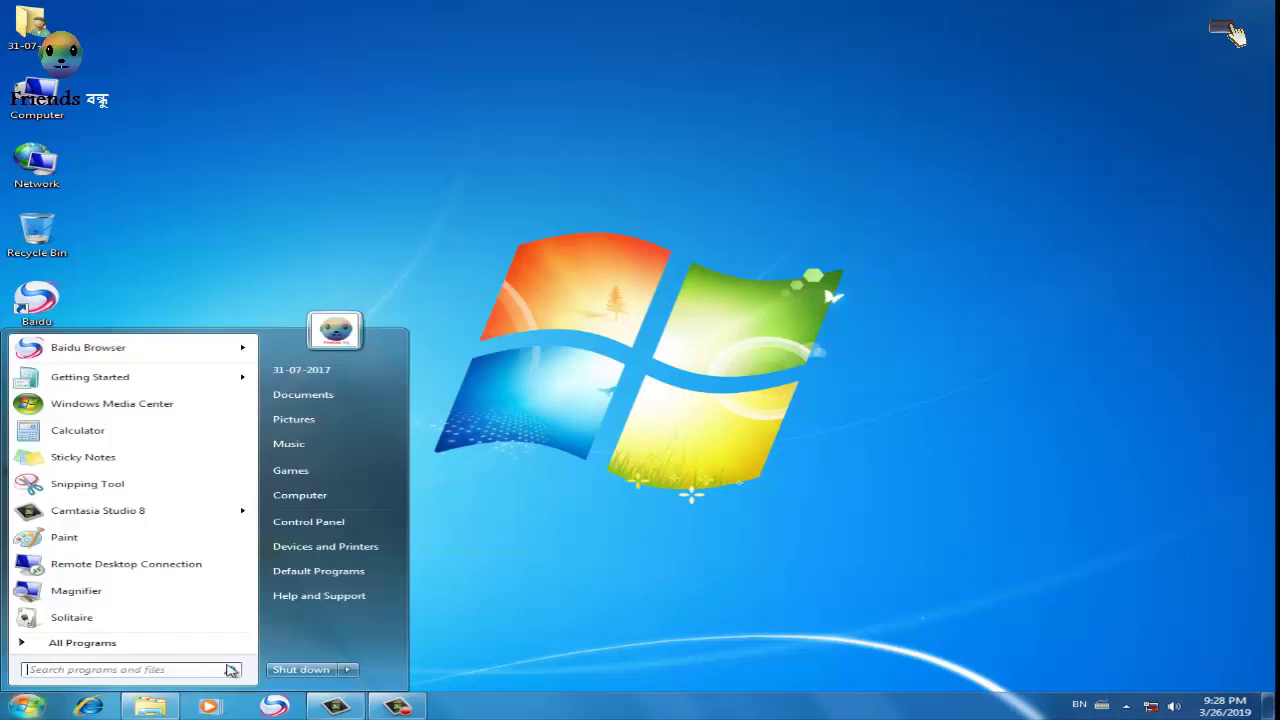
pyautogui.moveTo(349, 673)
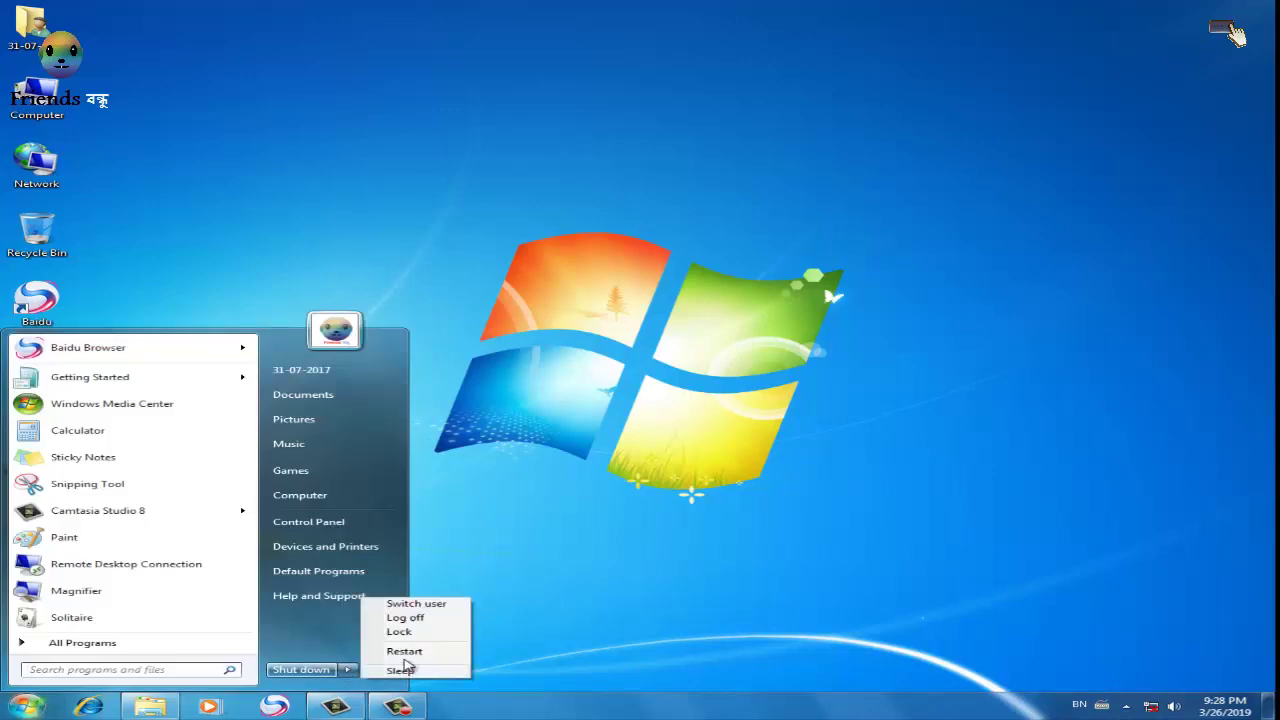
pyautogui.click(458, 655)
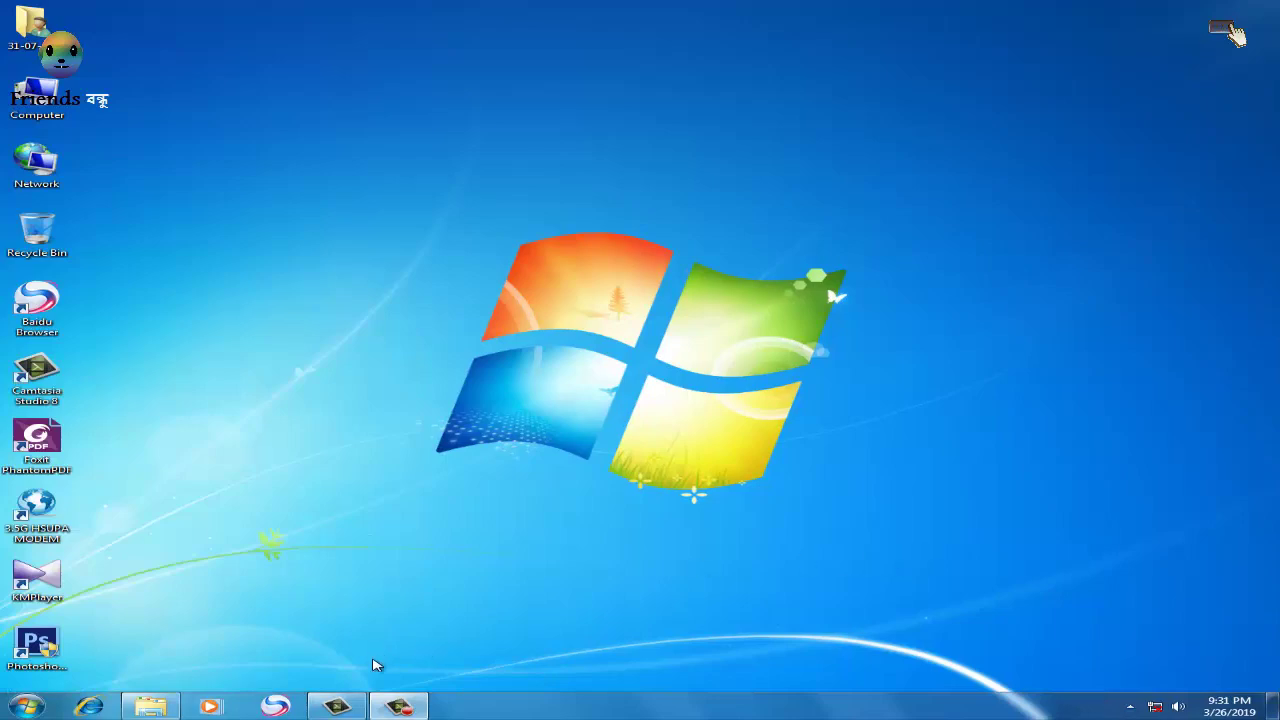
# Open the 03 HASP Emulator folder in the Wilcom Embroidery Studio e2.0T SP3 folder and minimize its window
pyautogui.click(152, 708)
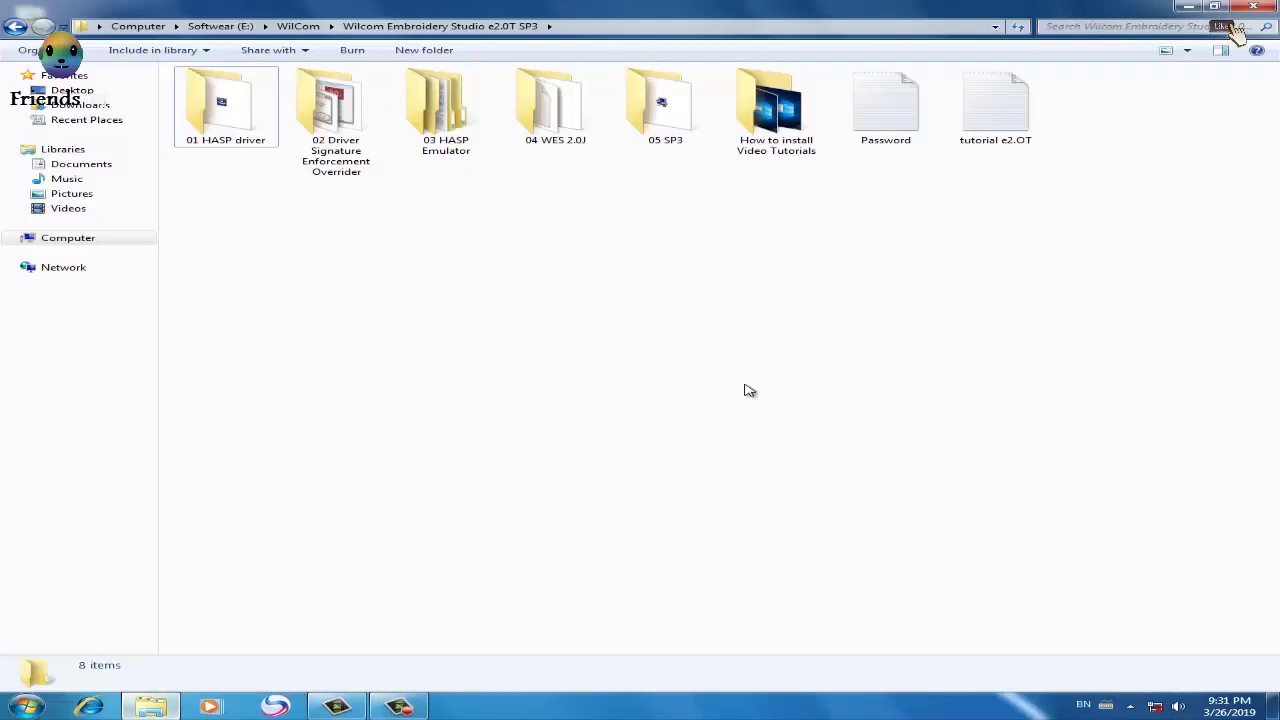
pyautogui.doubleClick(447, 120)
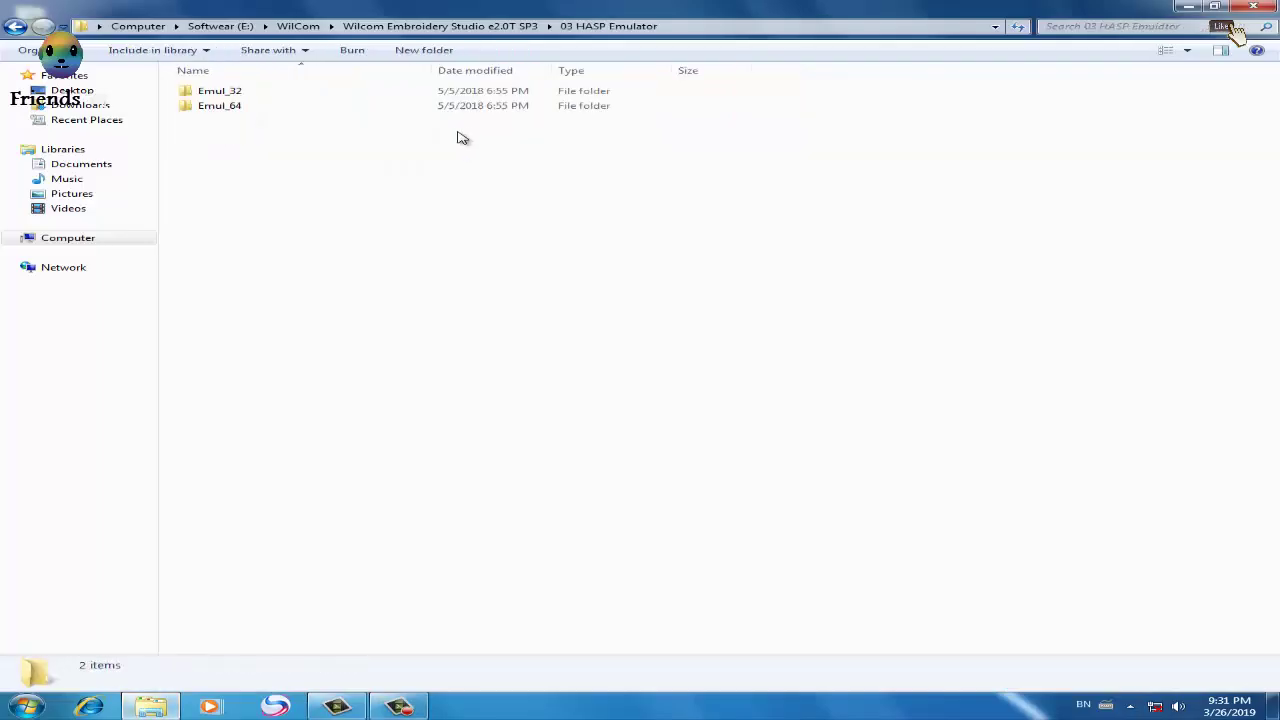
pyautogui.click(1190, 6)
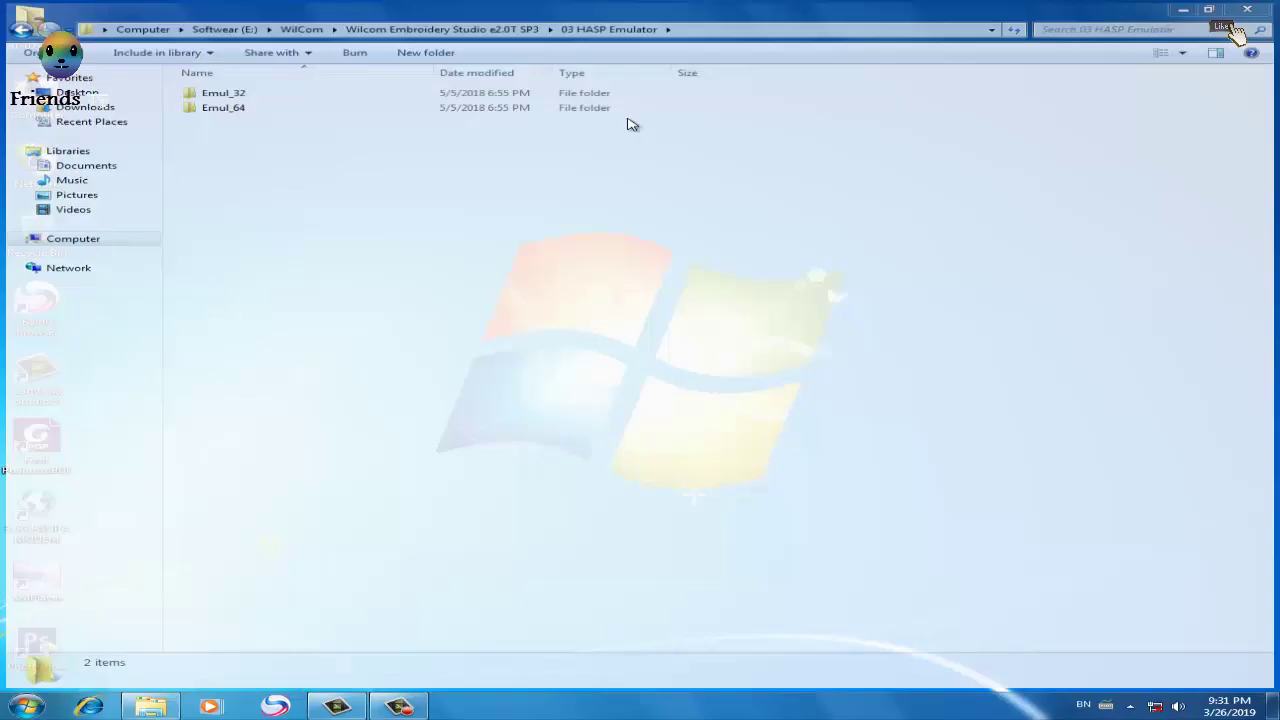
# Check in the computer's system properties whether Windows is 32-bit or 64-bit, and close the properties
pyautogui.rightClick(30, 100)
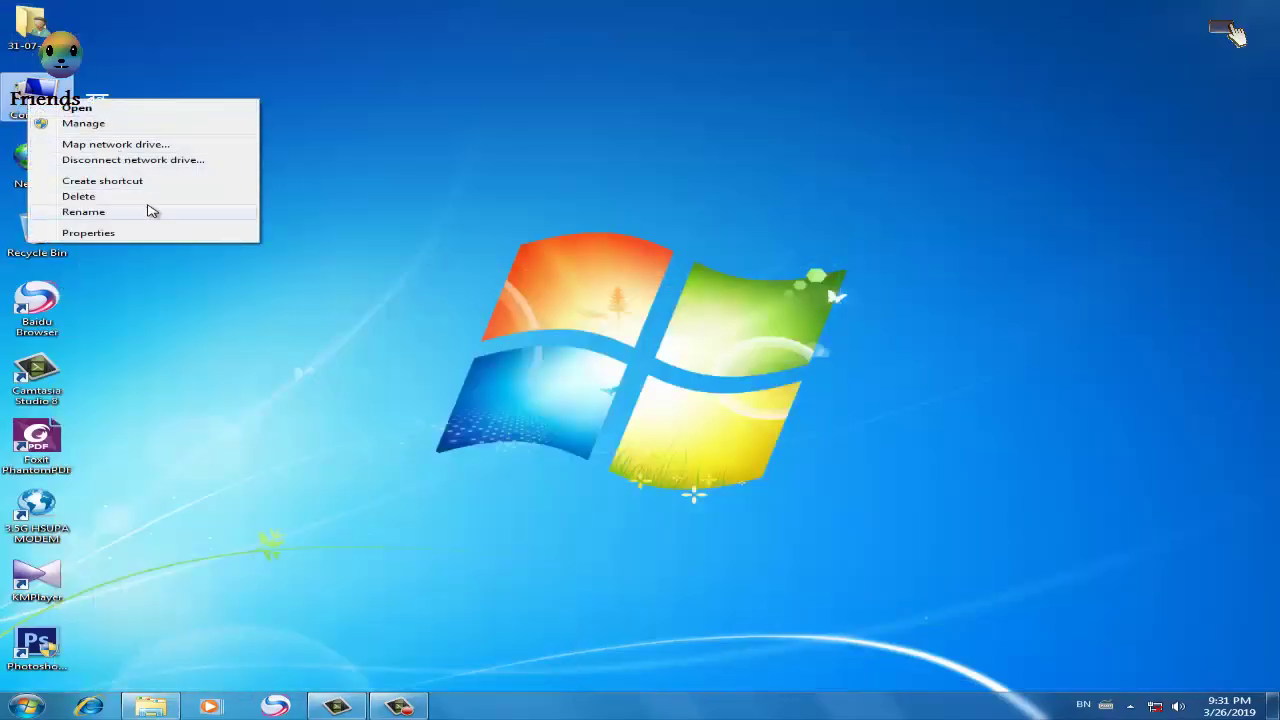
pyautogui.click(143, 236)
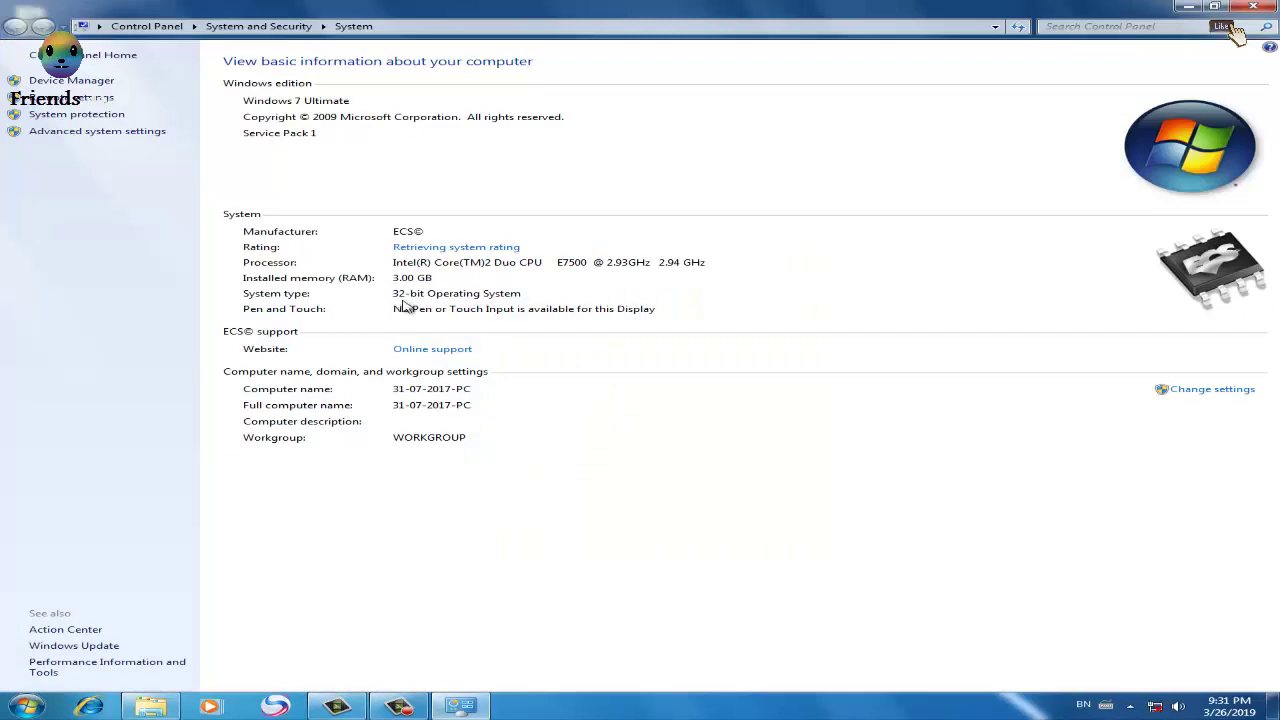
pyautogui.click(1253, 6)
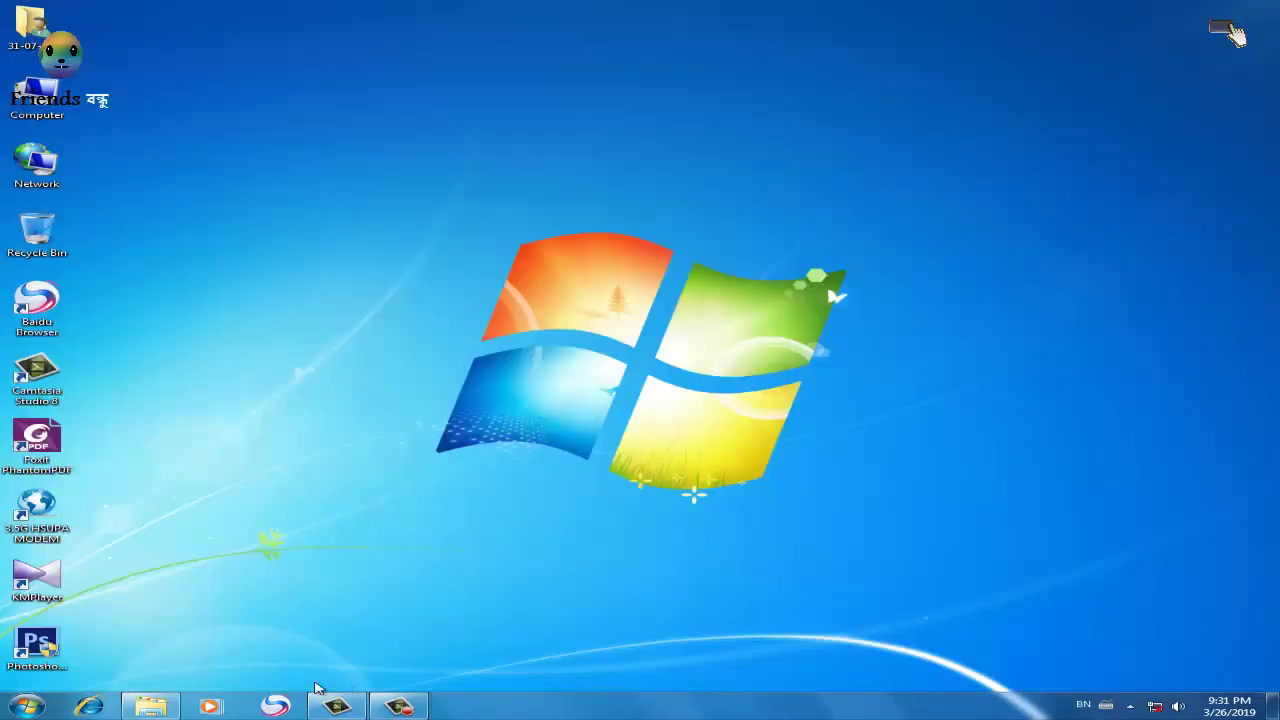
# Run _install from the Emul_32 folder, install the unverified driver software anyway, and dismiss the command window
pyautogui.click(150, 706)
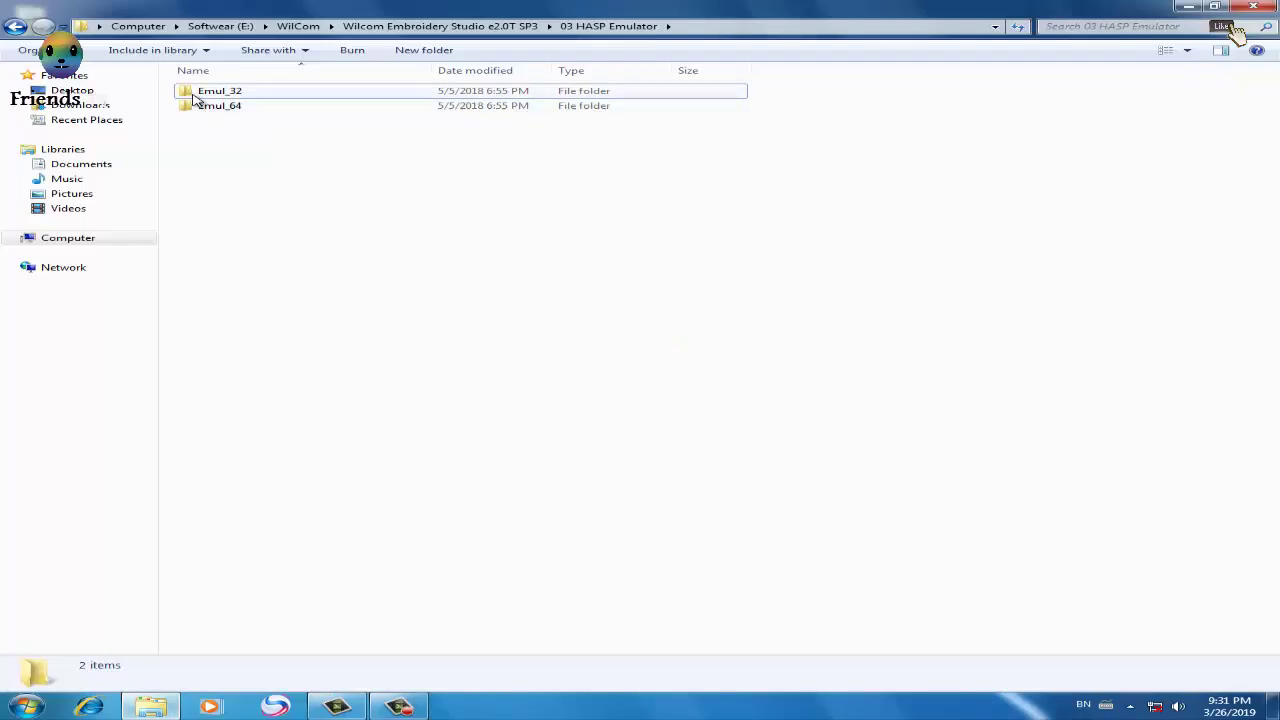
pyautogui.doubleClick(212, 92)
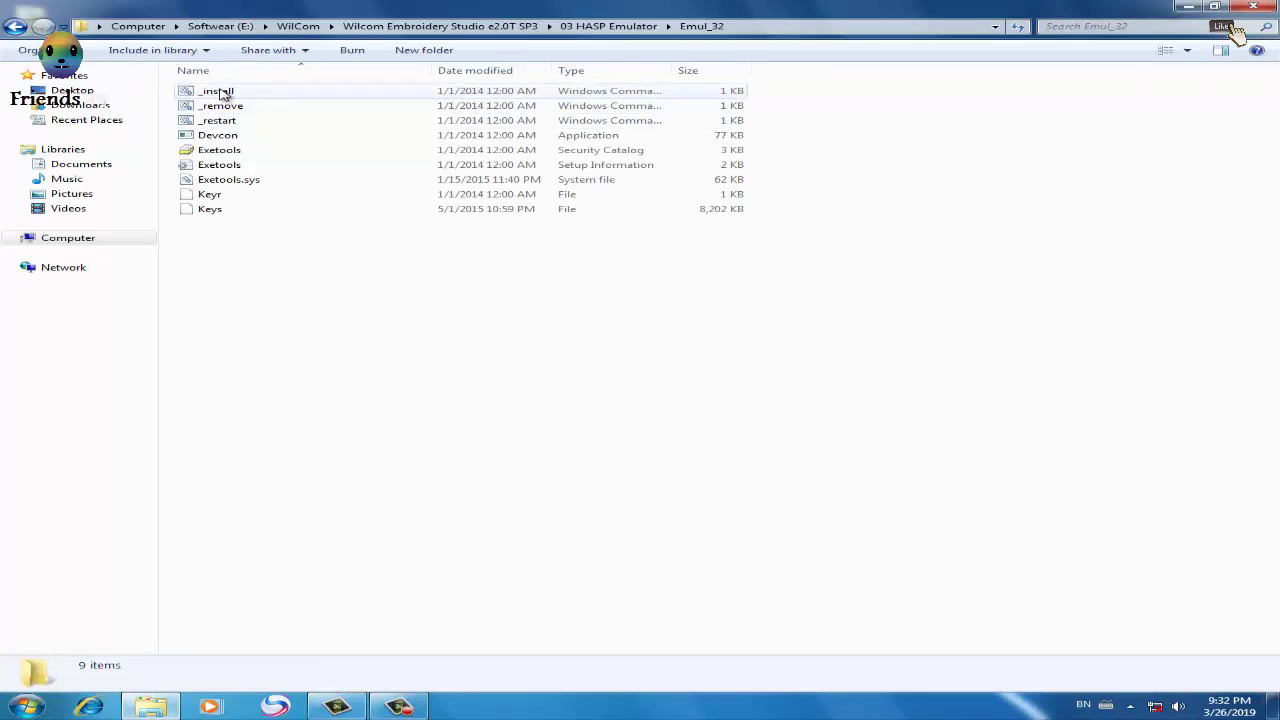
pyautogui.doubleClick(215, 91)
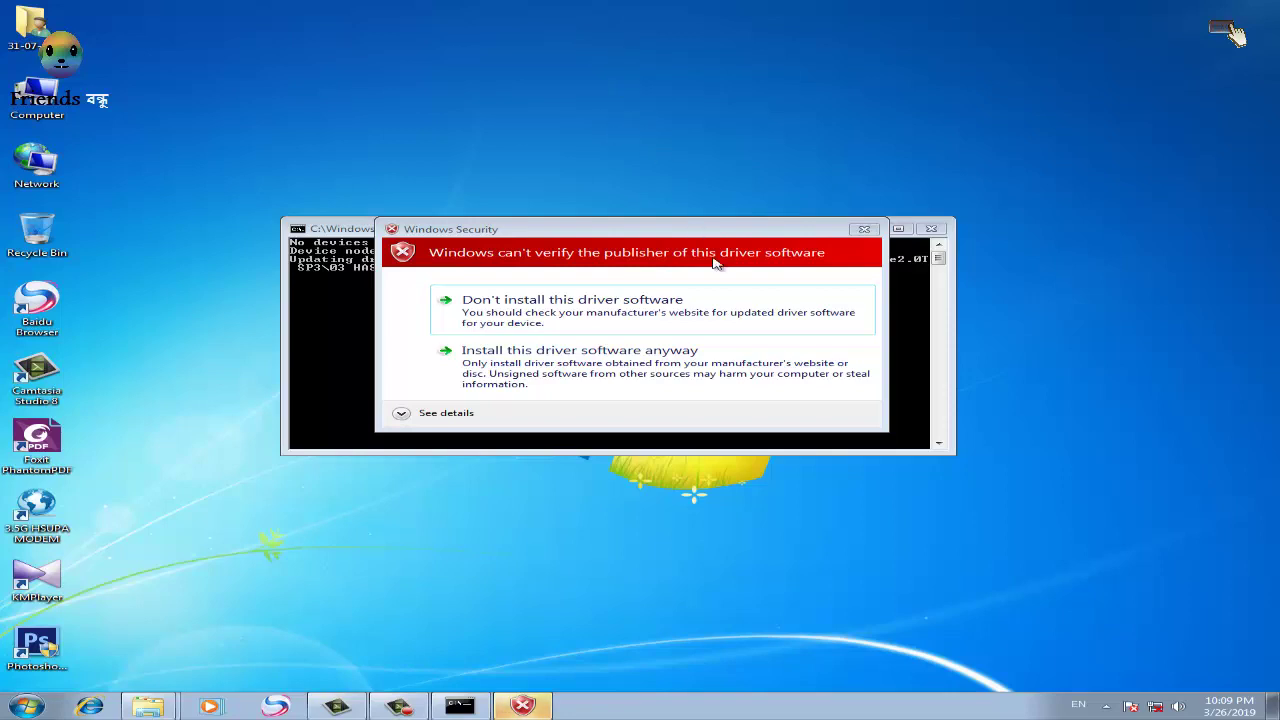
pyautogui.click(712, 362)
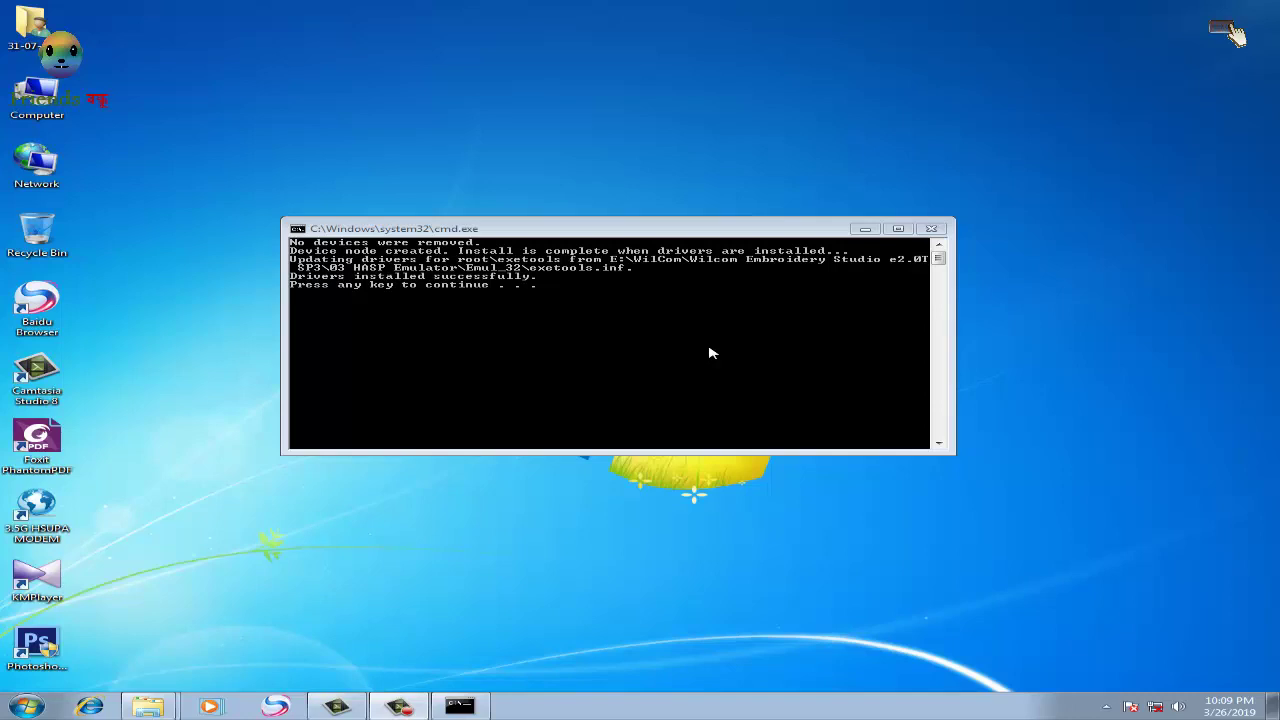
pyautogui.click(683, 336)
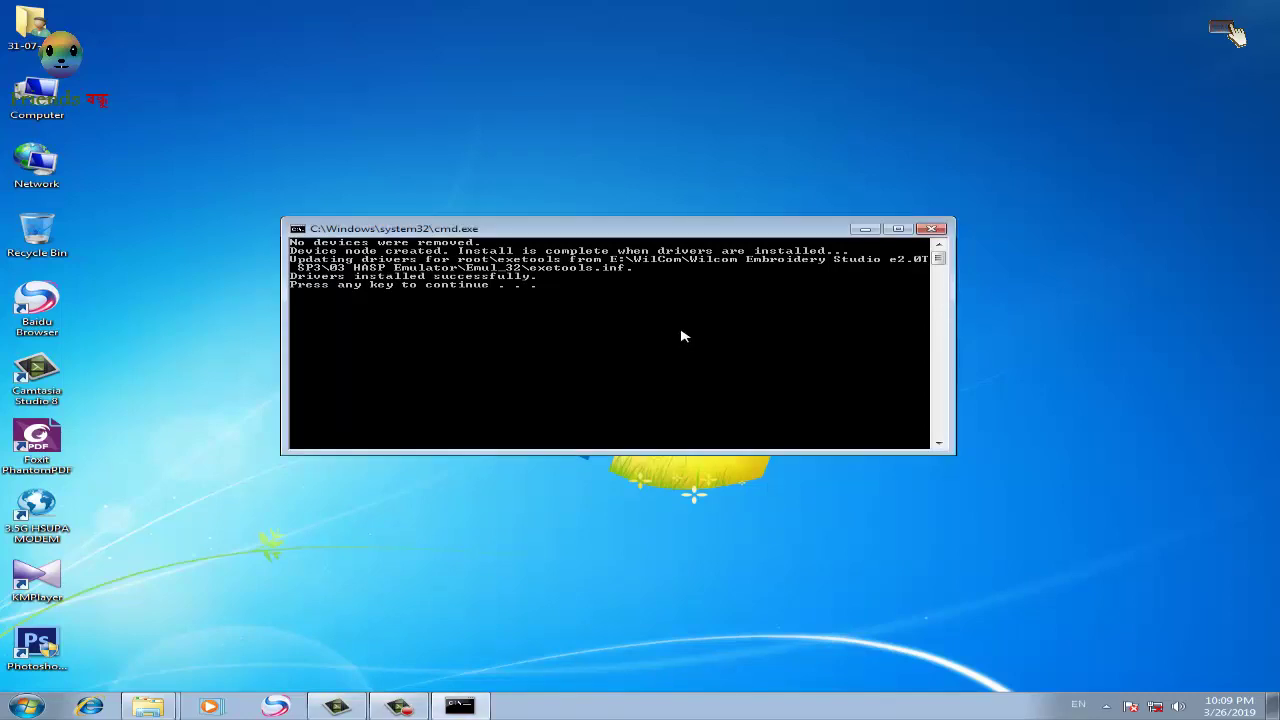
pyautogui.press('Return')
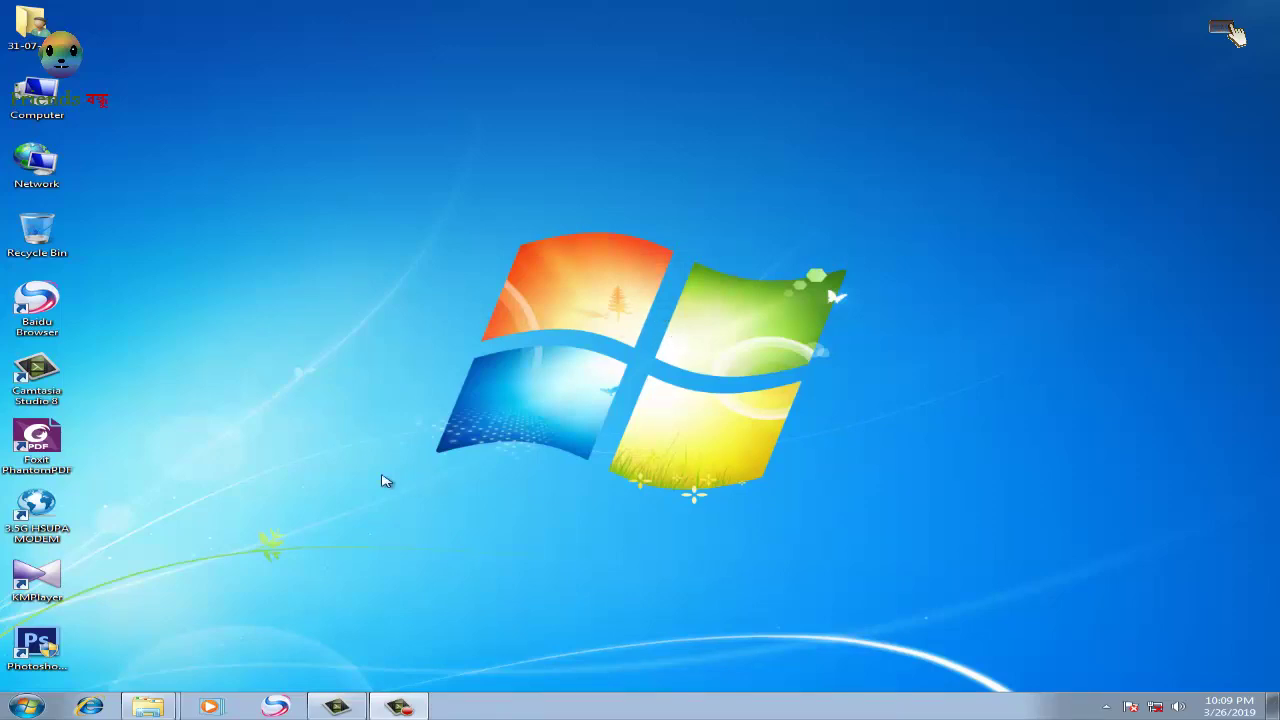
# Restart the computer after installing the HASP emulator driver
pyautogui.click(27, 706)
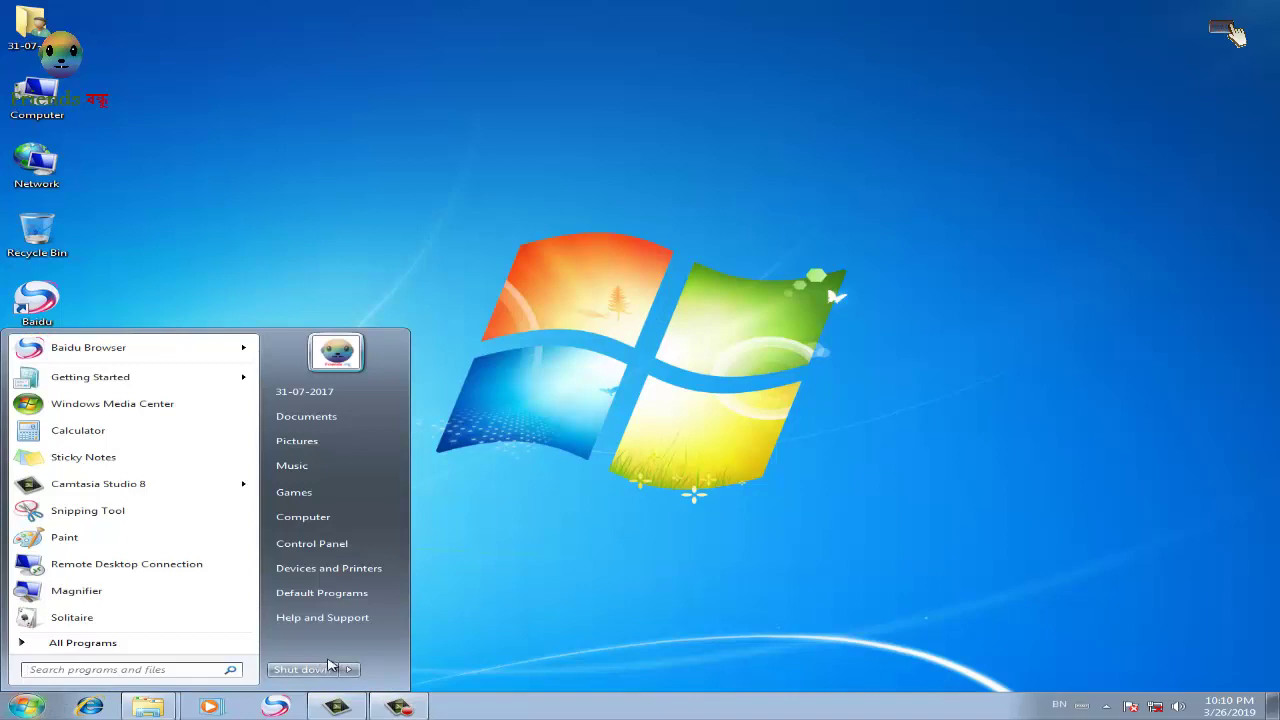
pyautogui.click(349, 669)
pyautogui.click(450, 654)
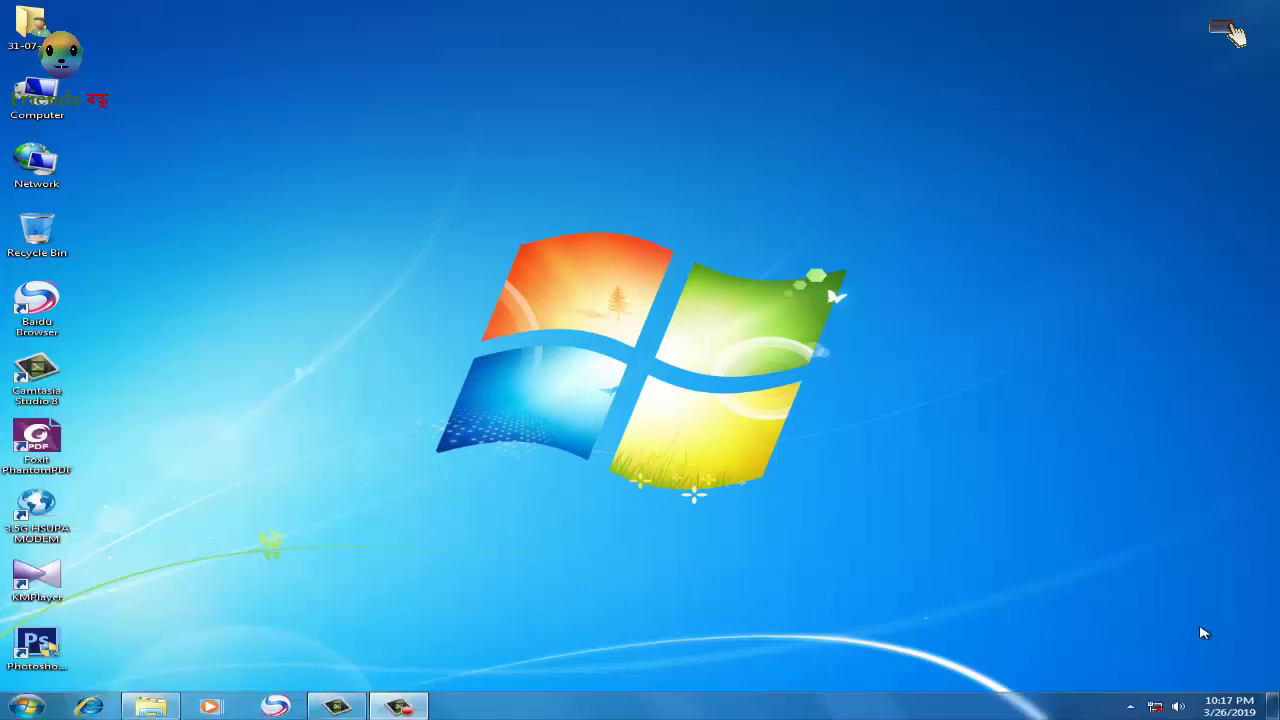
# Run setup from the 04 WES 2.0J folder and accept the Wilcom EmbroideryStudio e2.0 license agreement
pyautogui.click(160, 705)
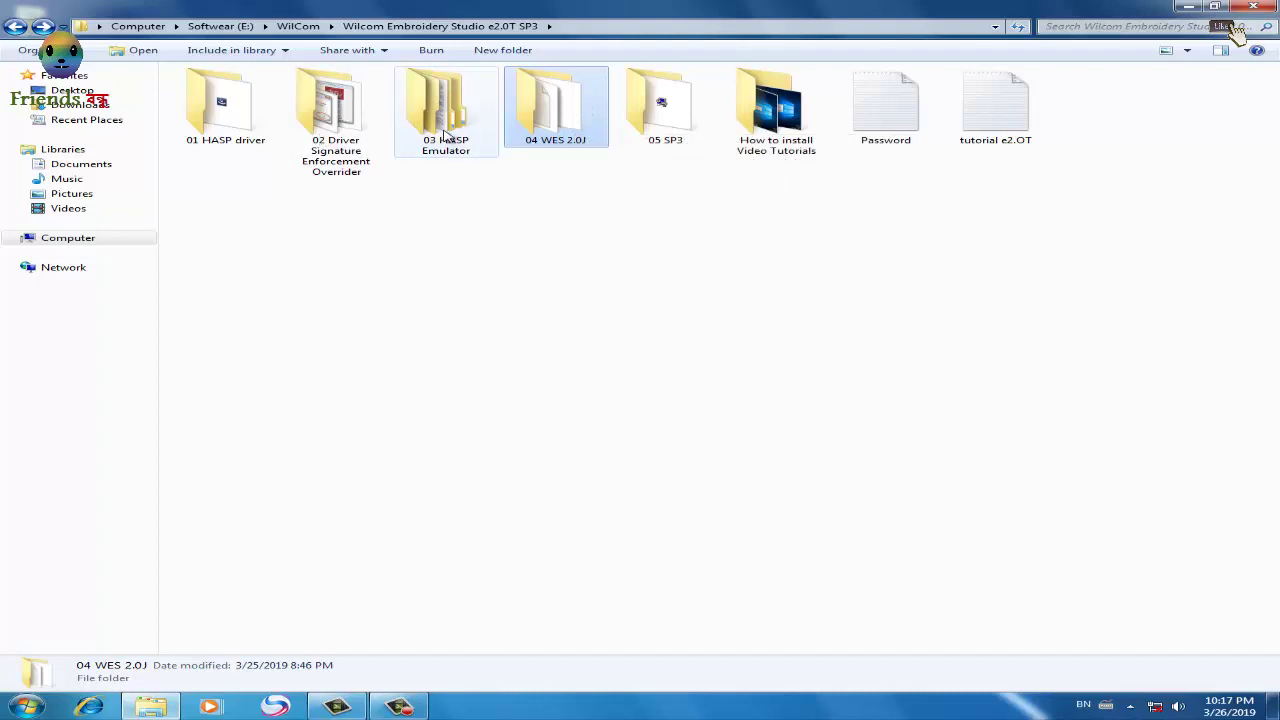
pyautogui.doubleClick(547, 121)
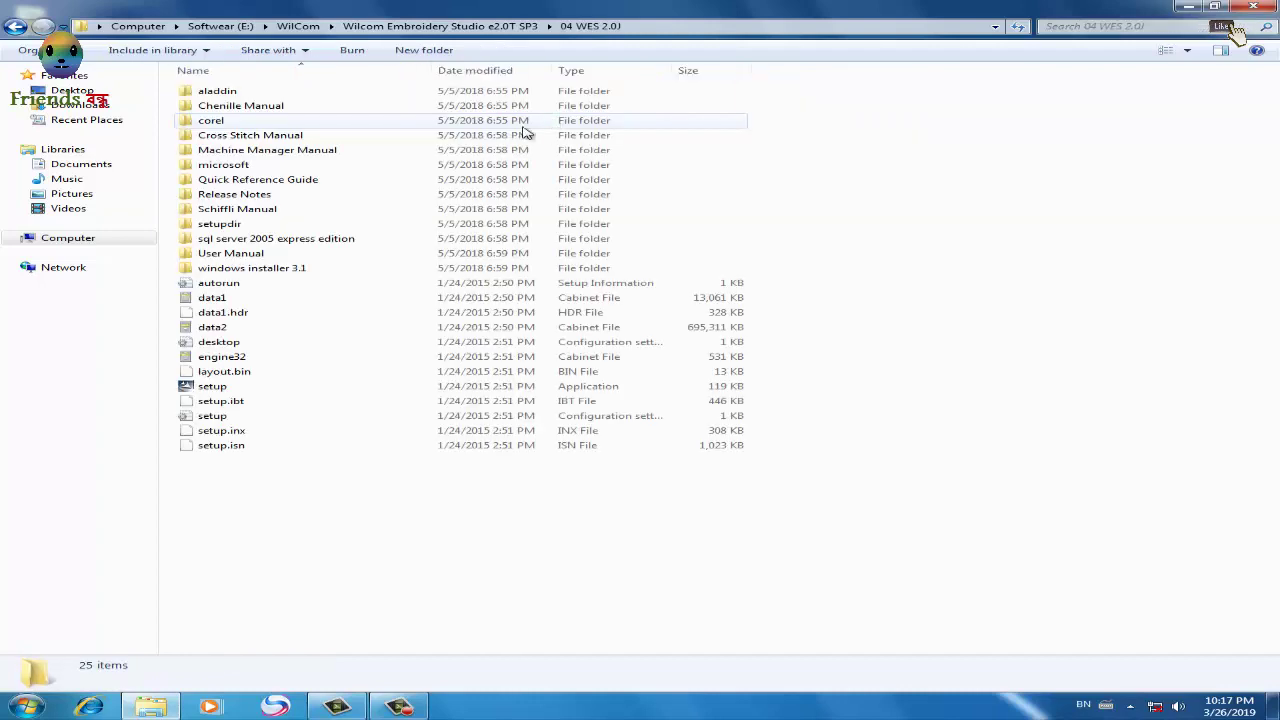
pyautogui.doubleClick(215, 387)
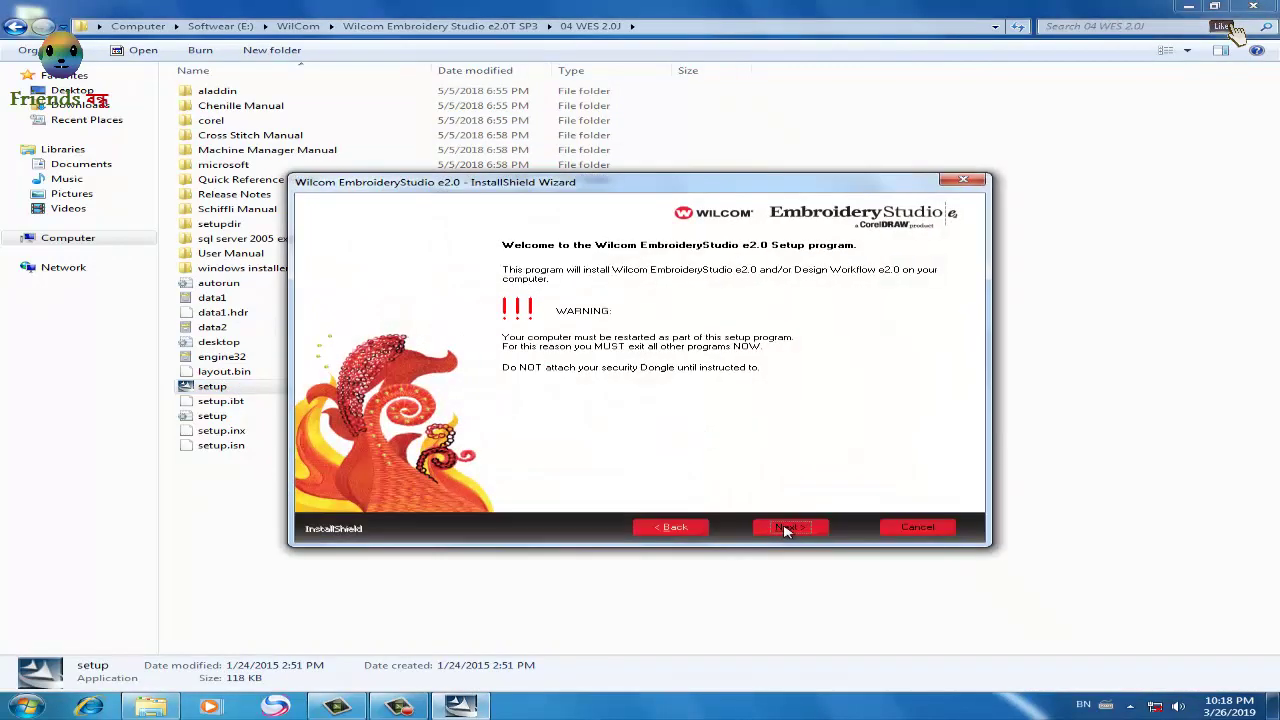
pyautogui.click(787, 528)
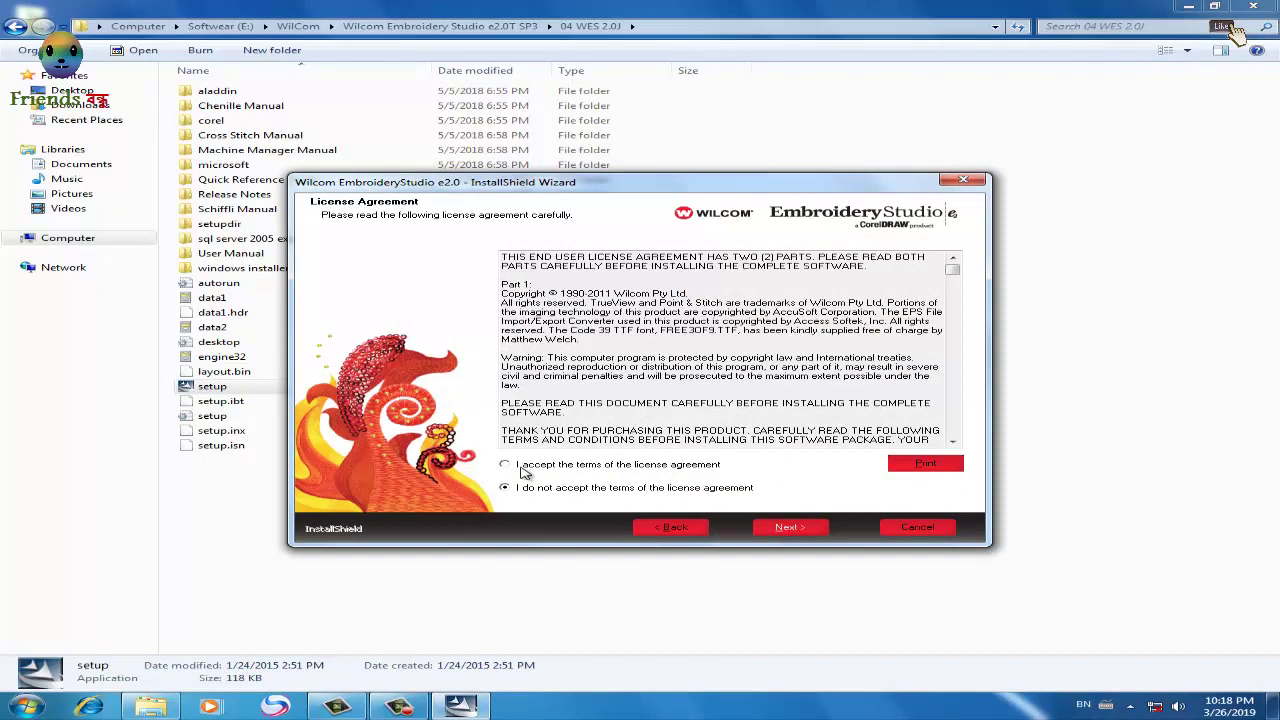
pyautogui.click(790, 528)
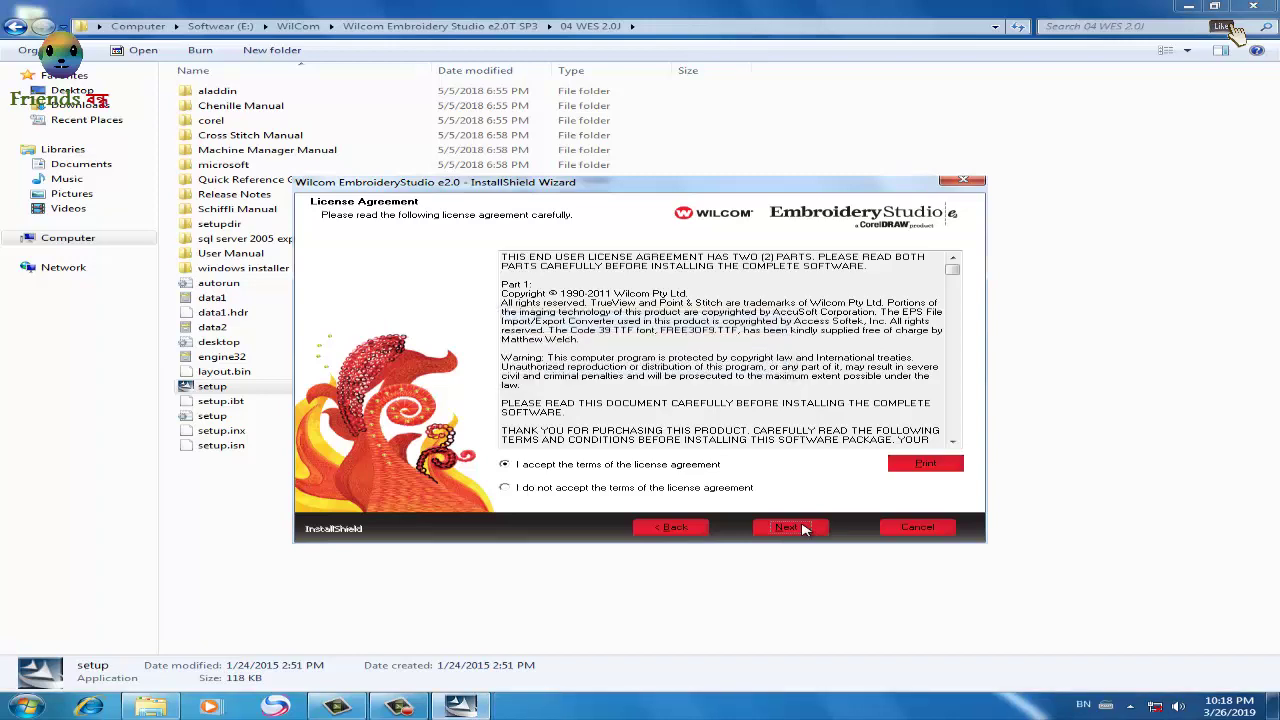
# Choose to install both Wilcom EmbroideryStudio and Wilcom Design Workflow, with Design Workflow configured for One Computer
pyautogui.click(618, 345)
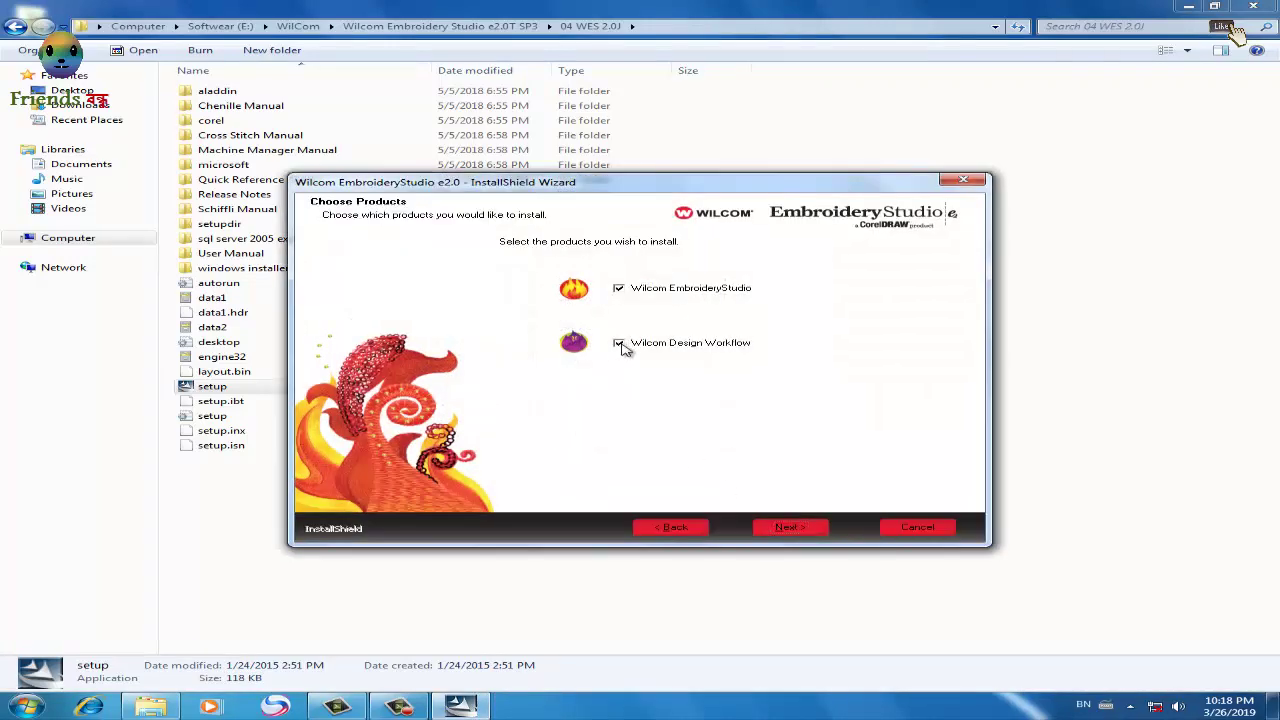
pyautogui.click(795, 528)
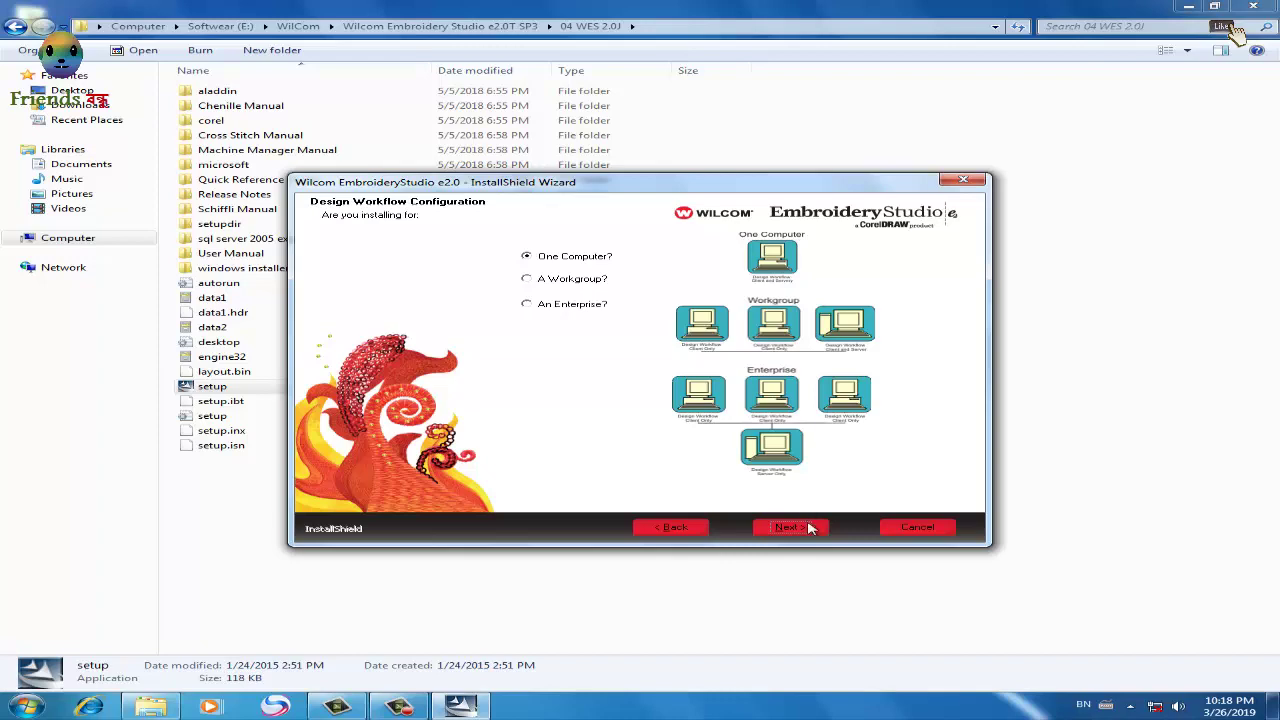
pyautogui.click(790, 528)
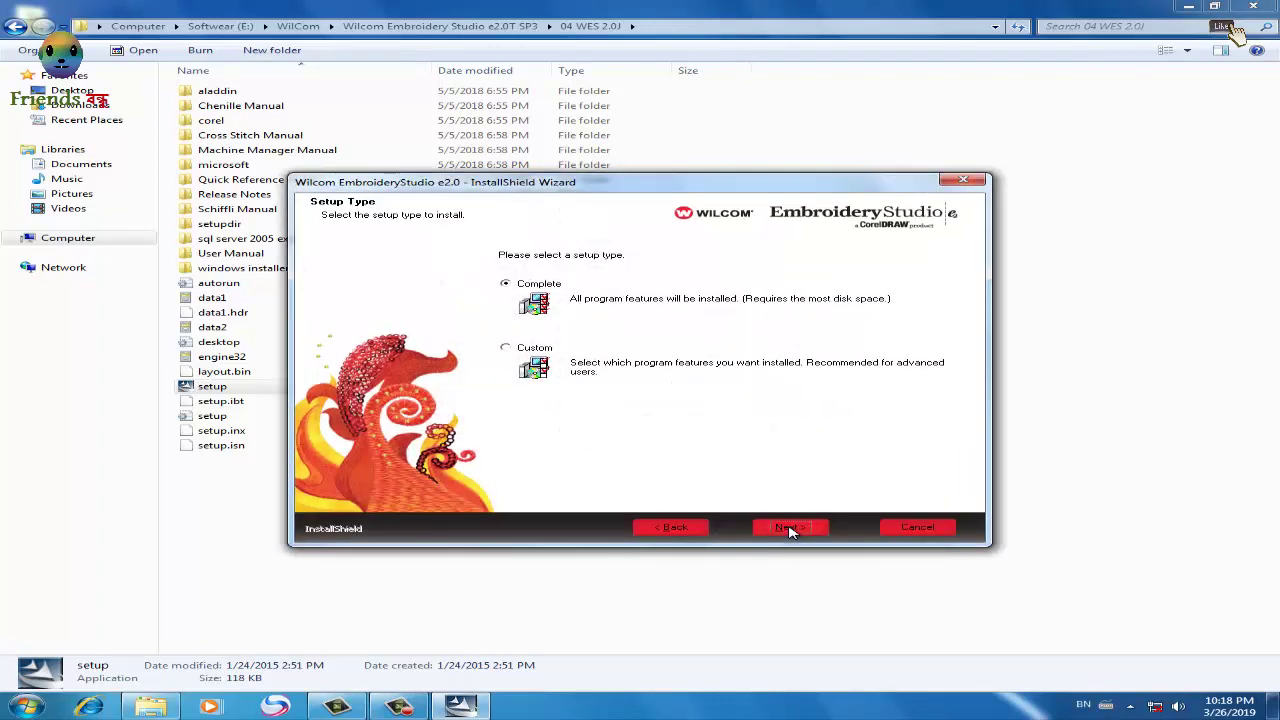
# Choose the Complete setup type and keep C:\Program Files\Wilcom and C:\Samples - EmbroideryStudio e2.0 as the program and samples folders
pyautogui.click(790, 528)
pyautogui.click(790, 528)
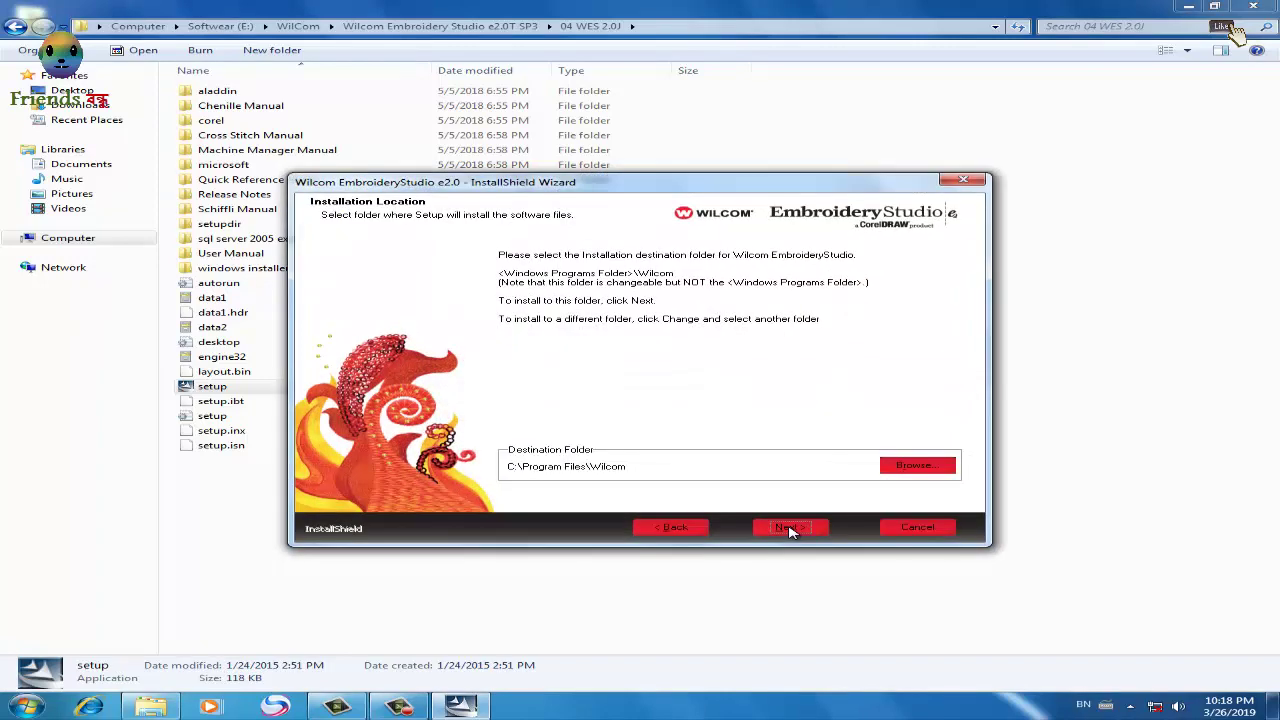
pyautogui.click(790, 528)
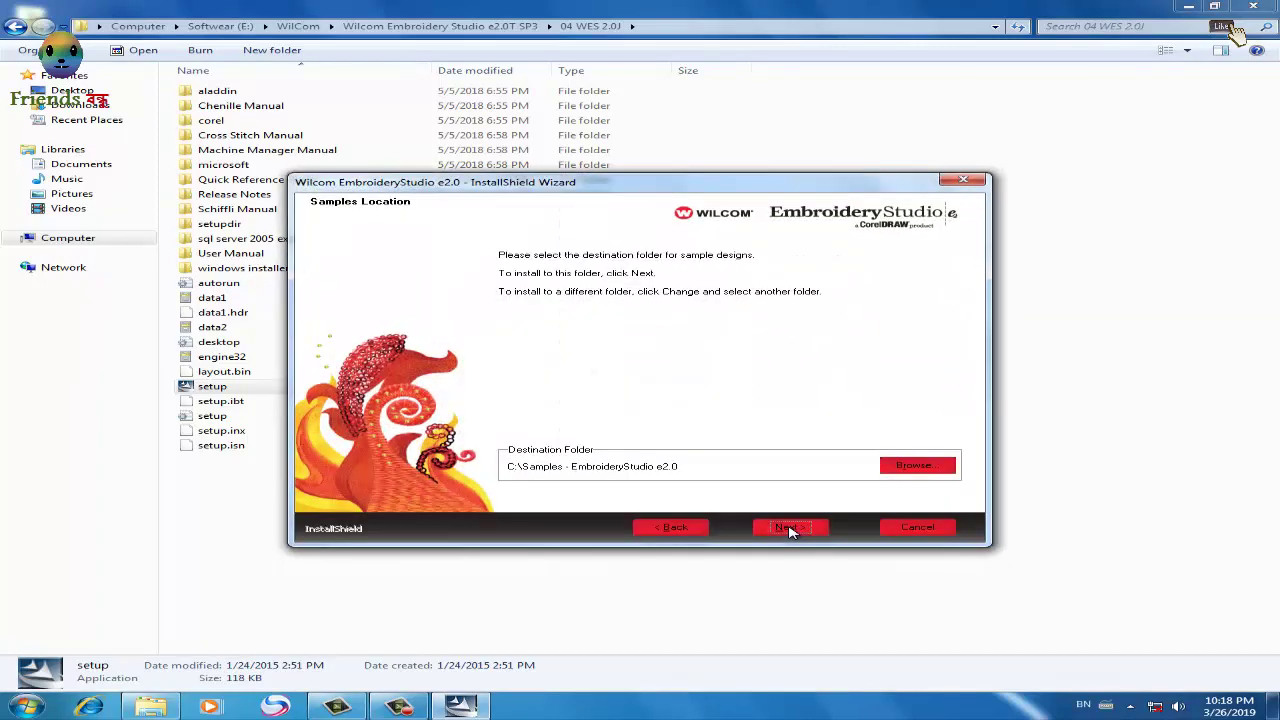
pyautogui.click(790, 528)
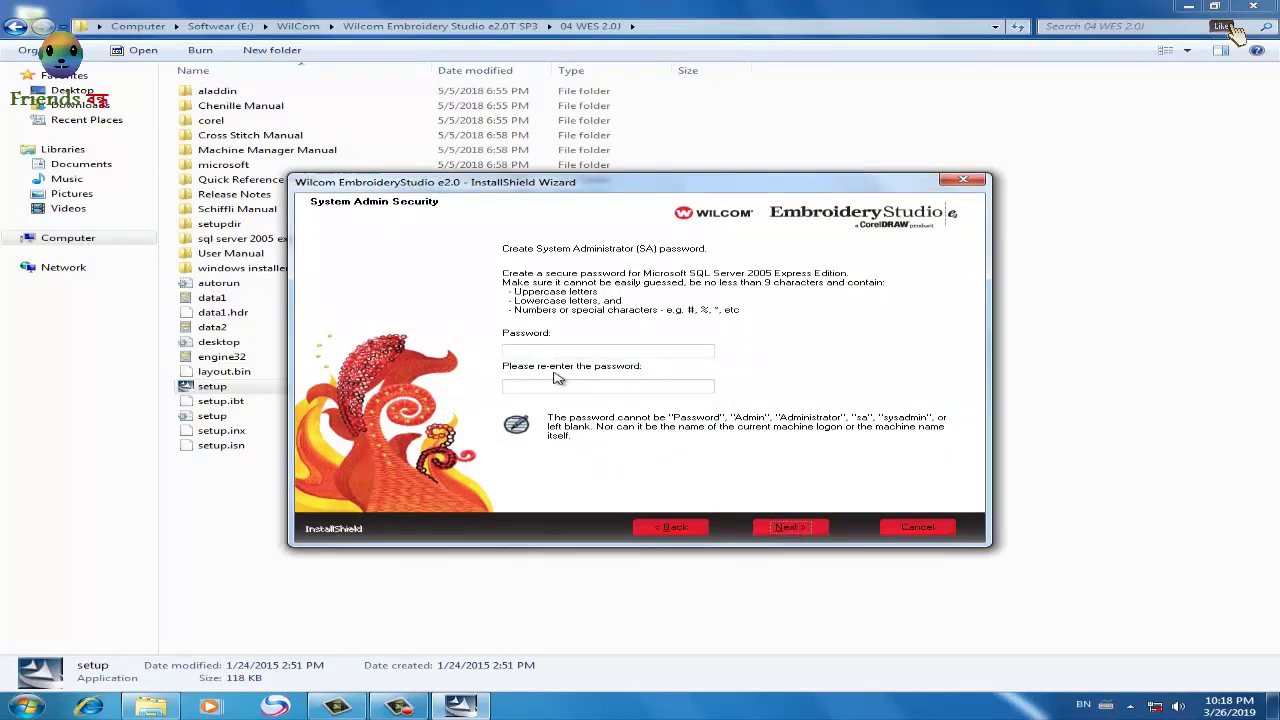
# Copy the password from the Password text file in the Wilcom Embroidery Studio e2.0T SP3 folder and close the file
pyautogui.click(577, 351)
pyautogui.click(15, 26)
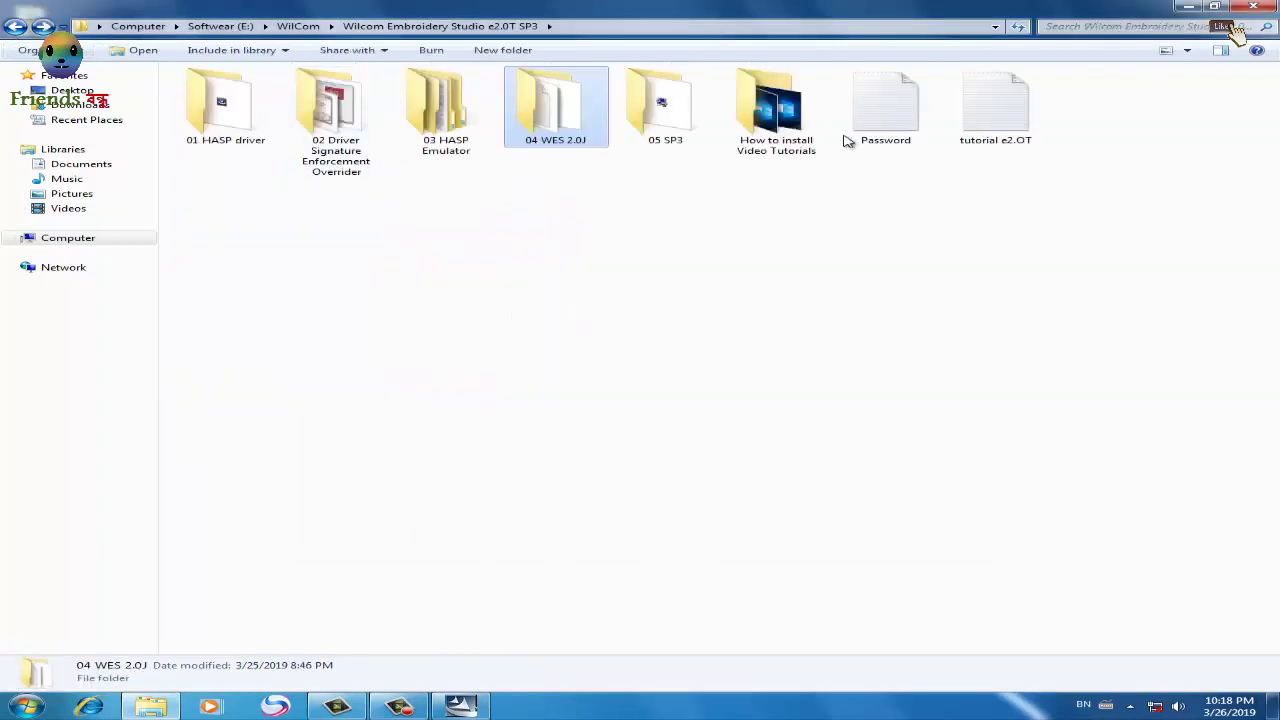
pyautogui.doubleClick(871, 121)
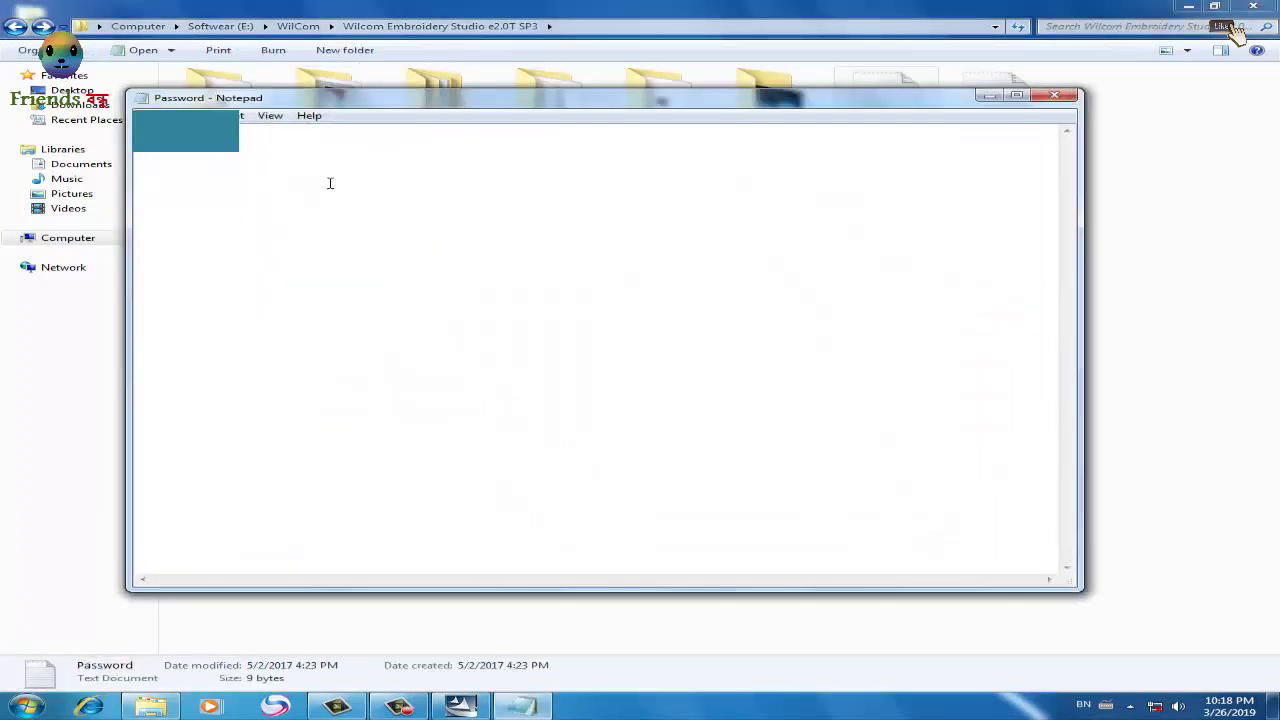
pyautogui.rightClick(141, 127)
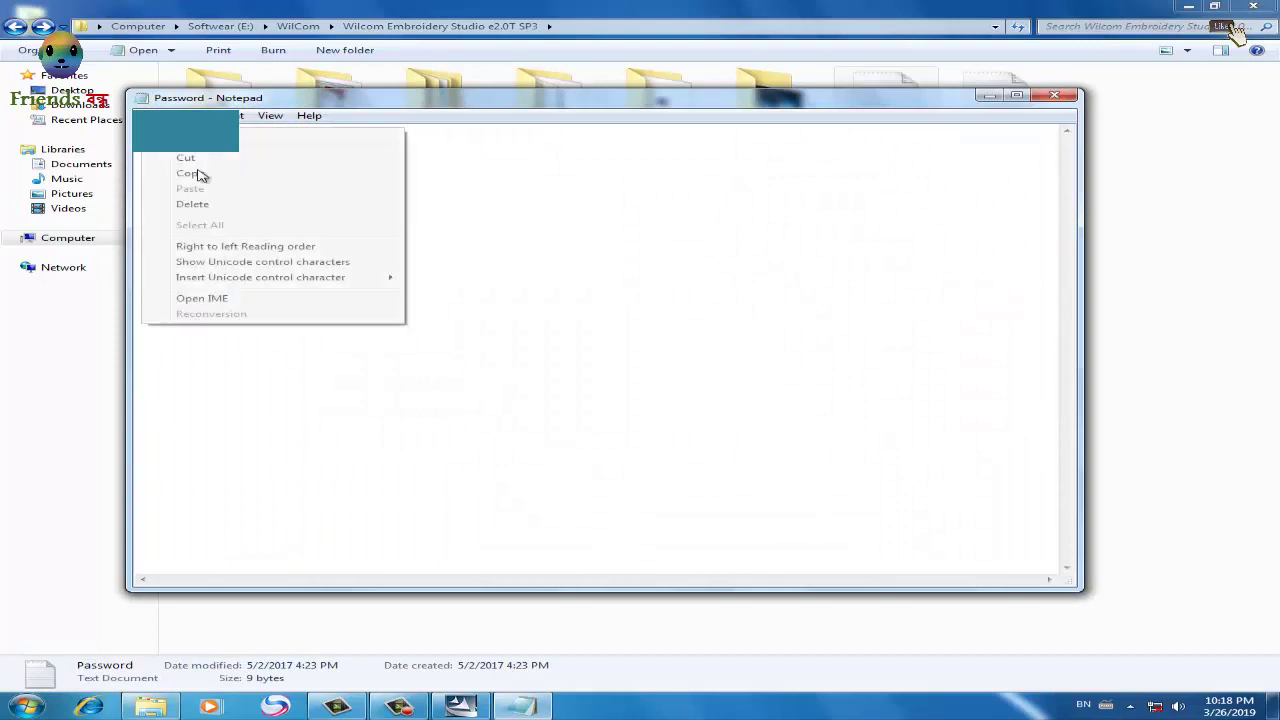
pyautogui.click(207, 173)
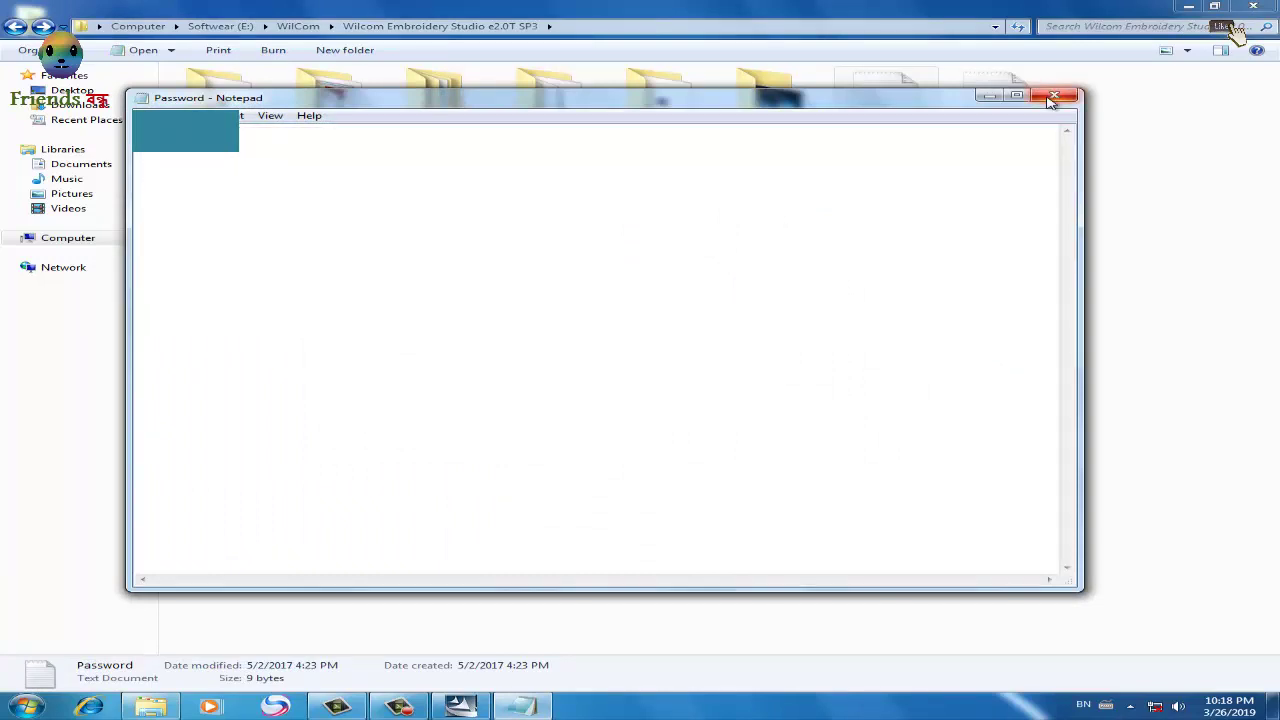
pyautogui.click(1054, 96)
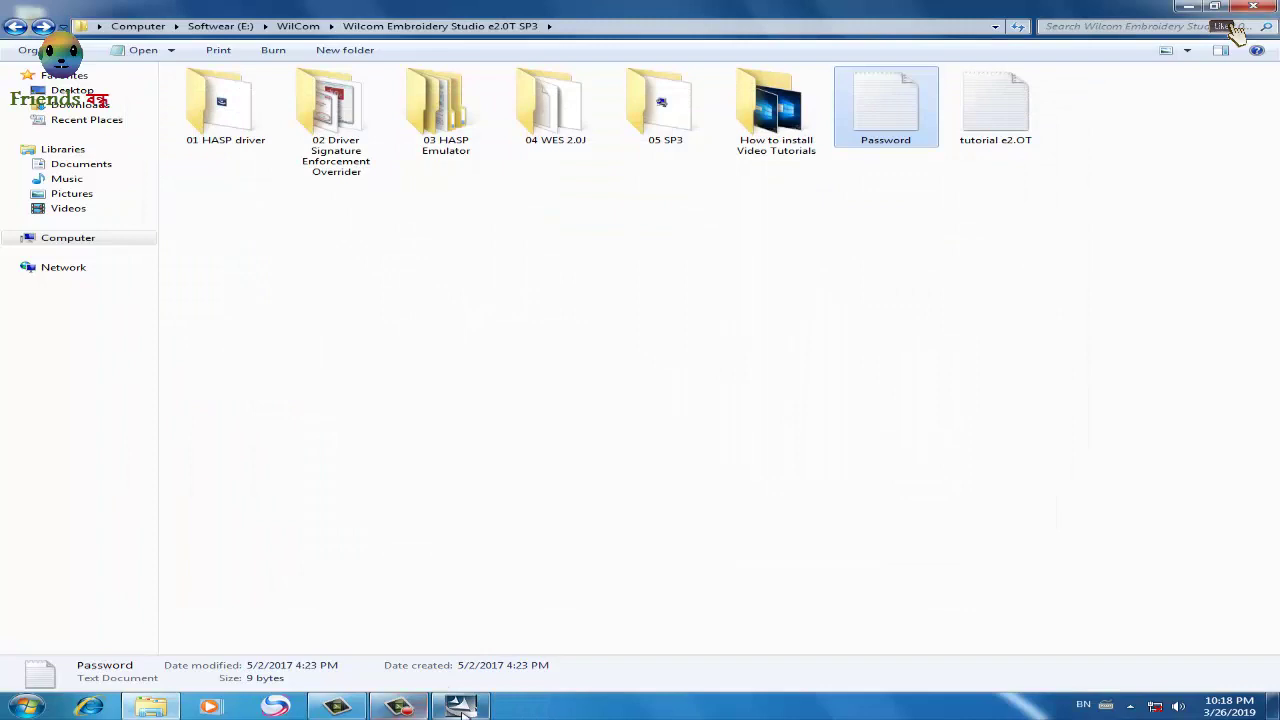
# Paste the copied System Administrator password into both password fields of the setup wizard, submit it, and acknowledge the SQL password reminder
pyautogui.click(460, 705)
pyautogui.click(538, 352)
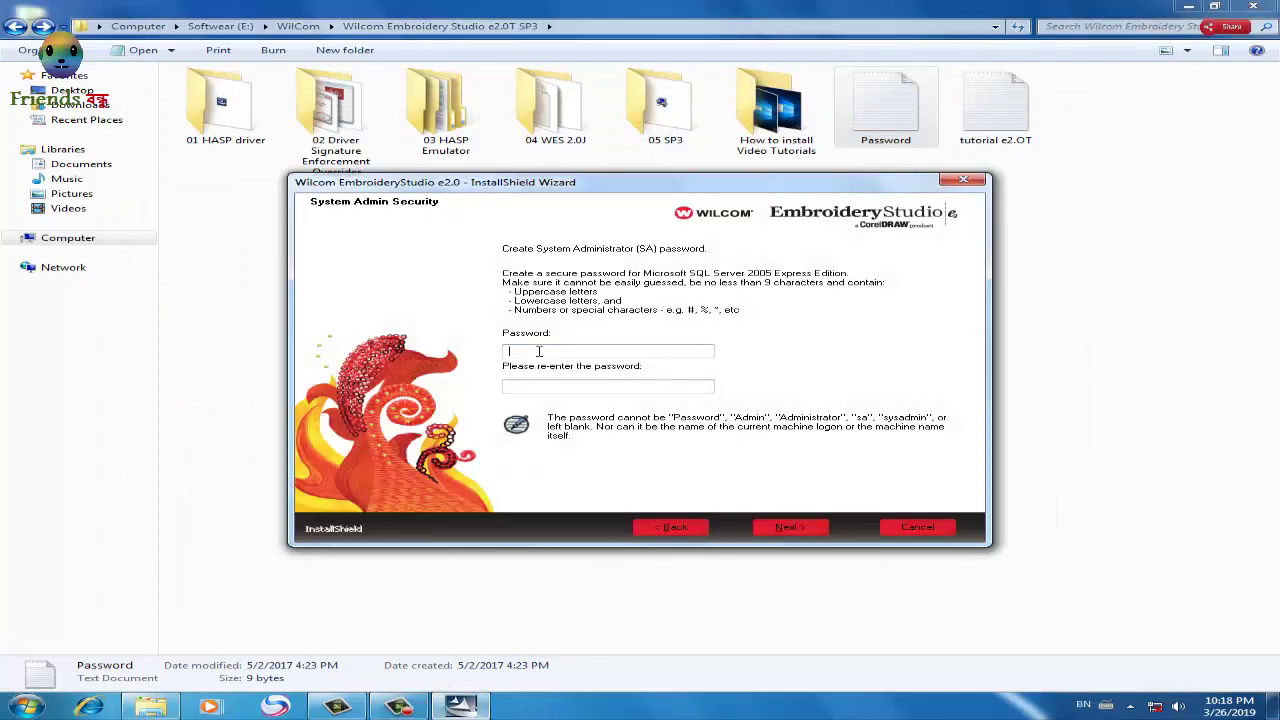
pyautogui.rightClick(538, 352)
pyautogui.click(587, 414)
pyautogui.click(562, 386)
pyautogui.rightClick(562, 386)
pyautogui.click(612, 447)
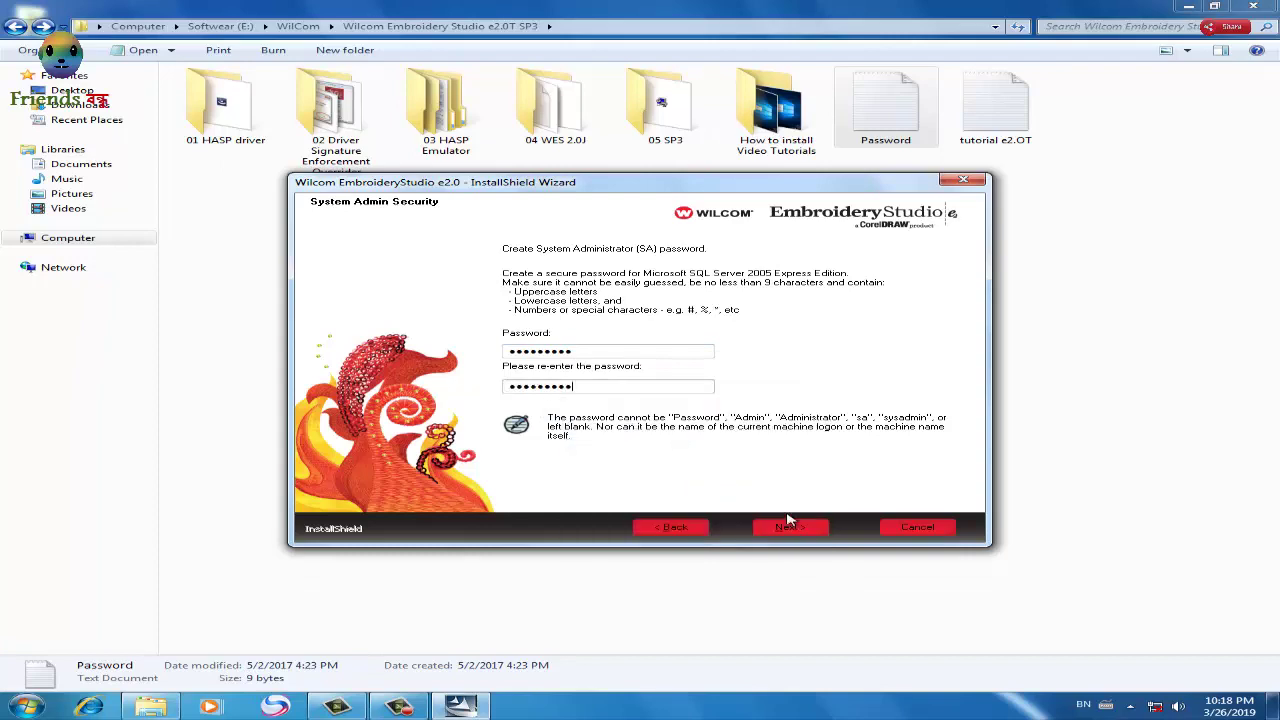
pyautogui.click(789, 527)
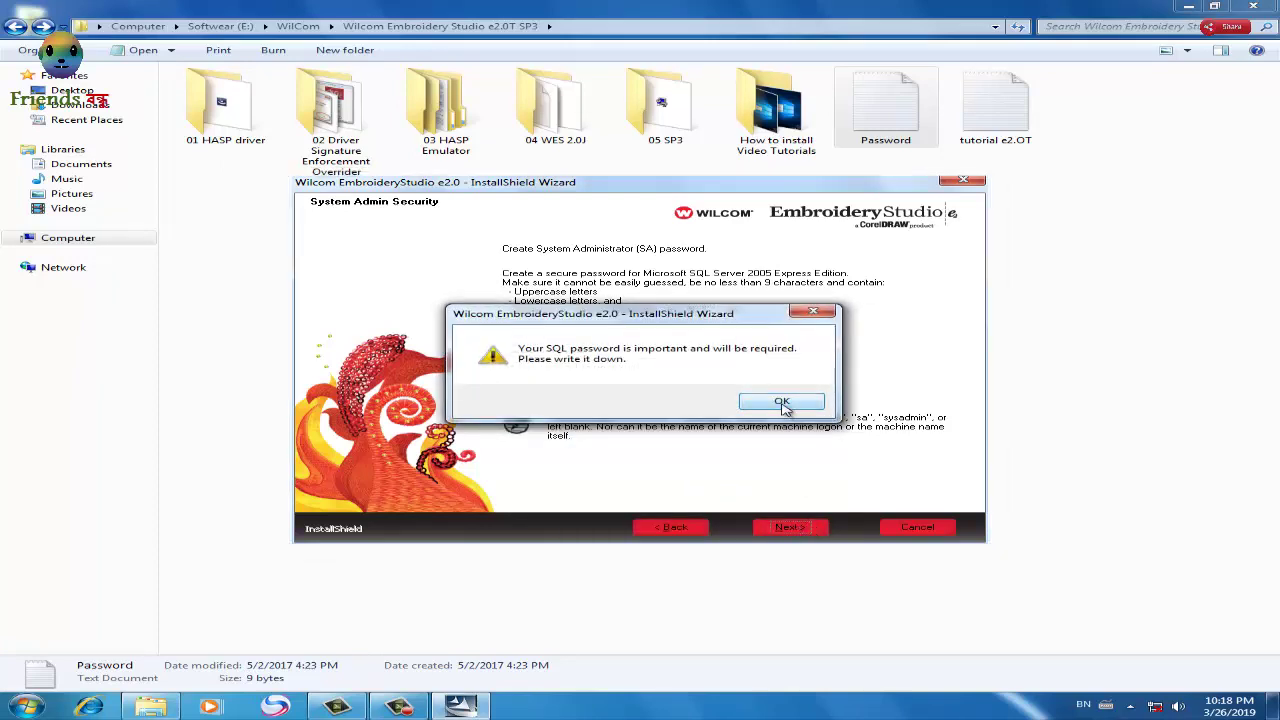
pyautogui.click(786, 402)
# Run the Wilcom EmbroideryStudio e2.0 installation, close the folder window, and finish the wizard with an immediate computer restart
pyautogui.click(792, 527)
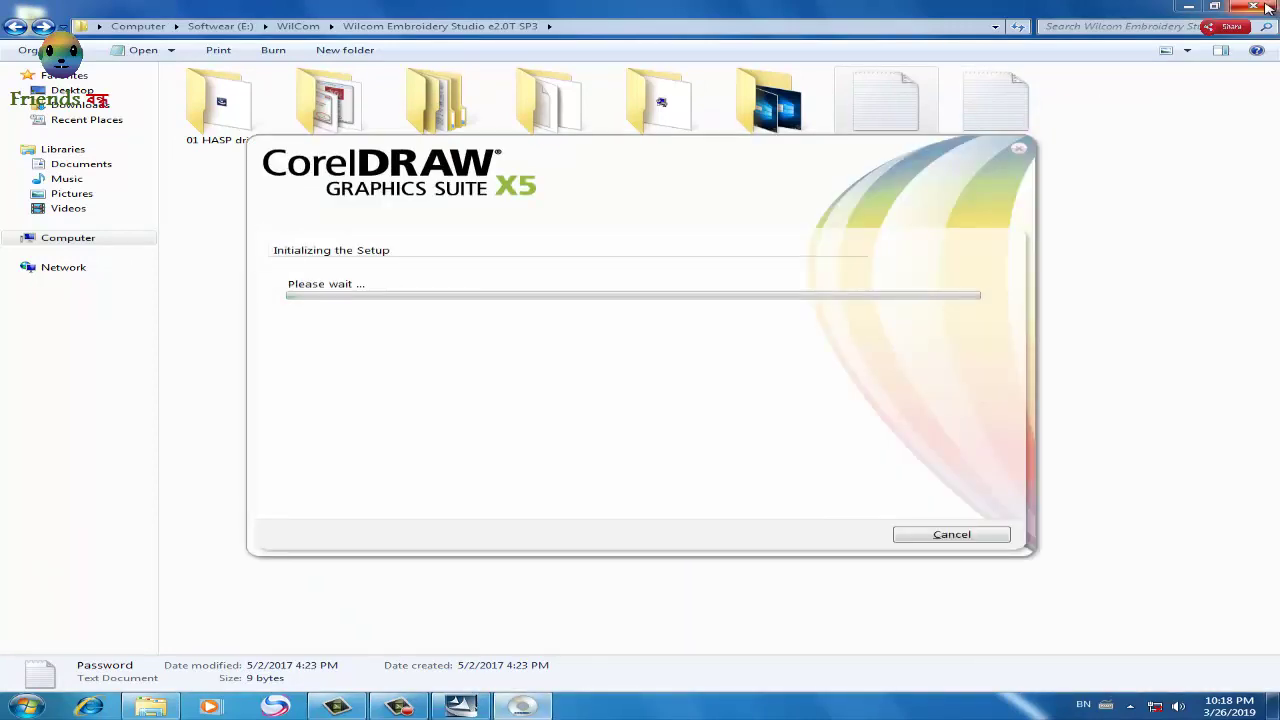
pyautogui.click(1245, 10)
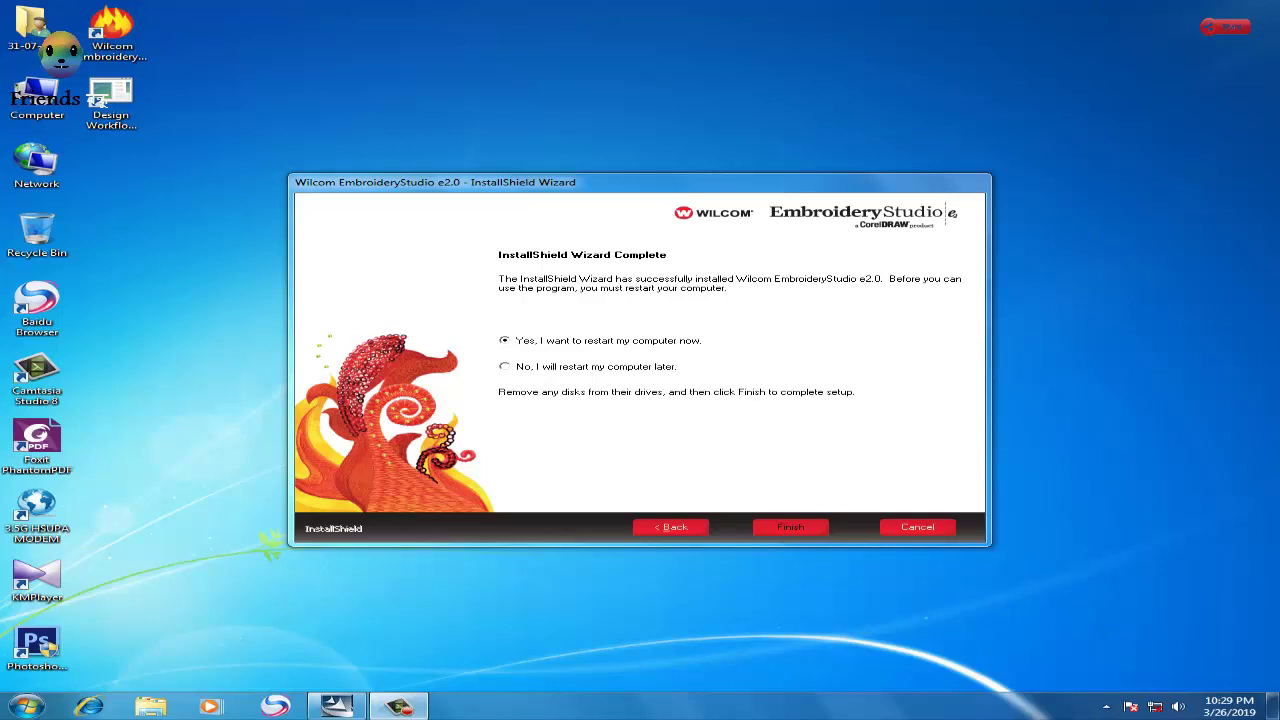
pyautogui.press('Return')
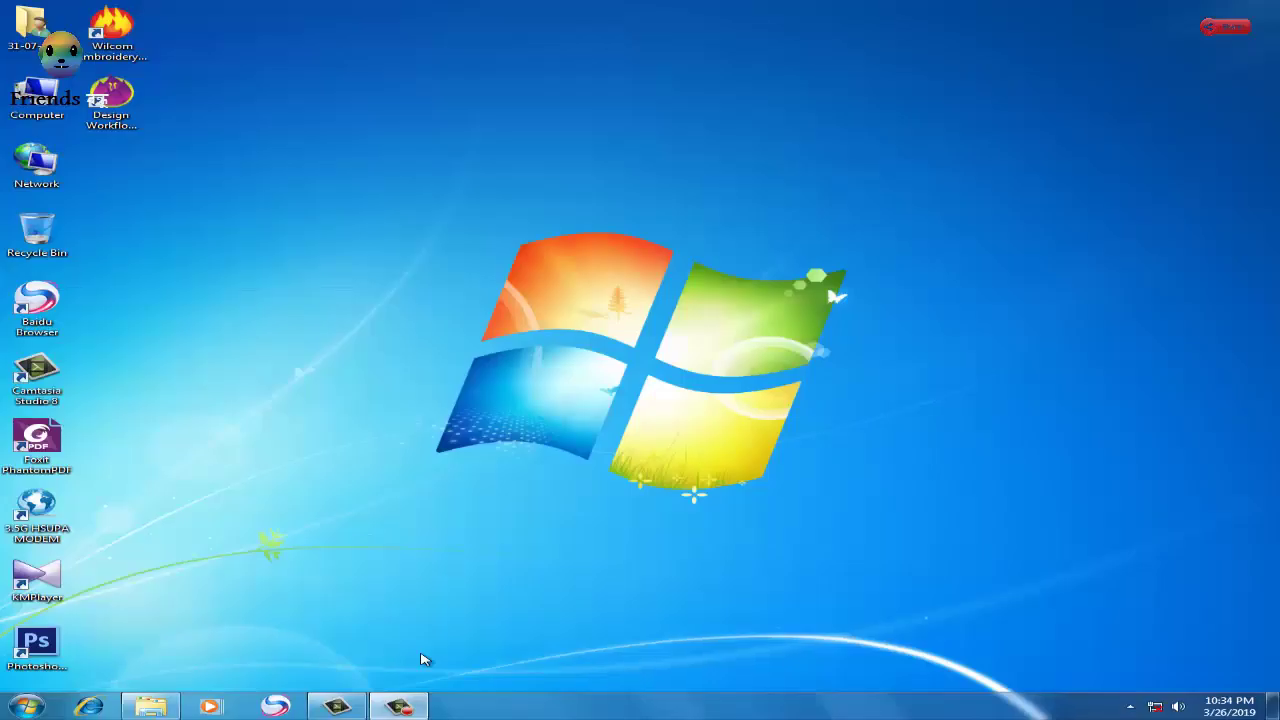
# Launch the WilcomEmbroideryStudioServicePack_3 installer from the 05 SP3 folder
pyautogui.click(151, 706)
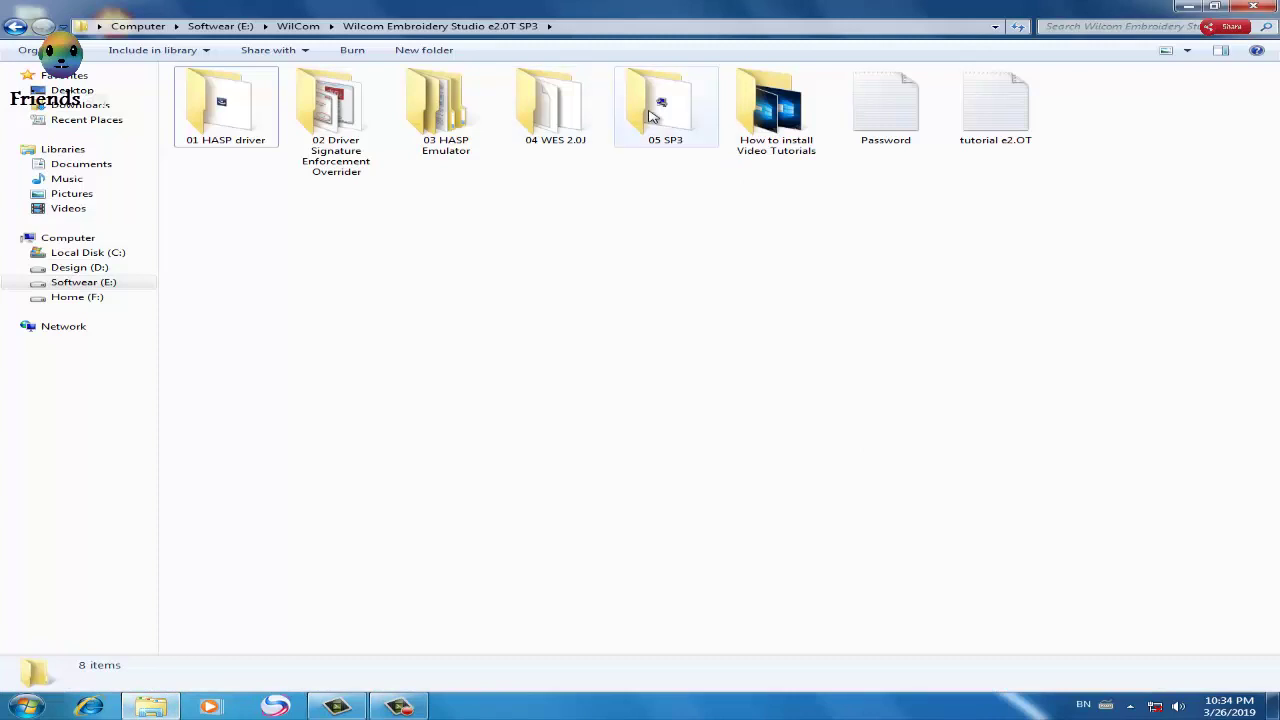
pyautogui.doubleClick(650, 118)
pyautogui.click(240, 92)
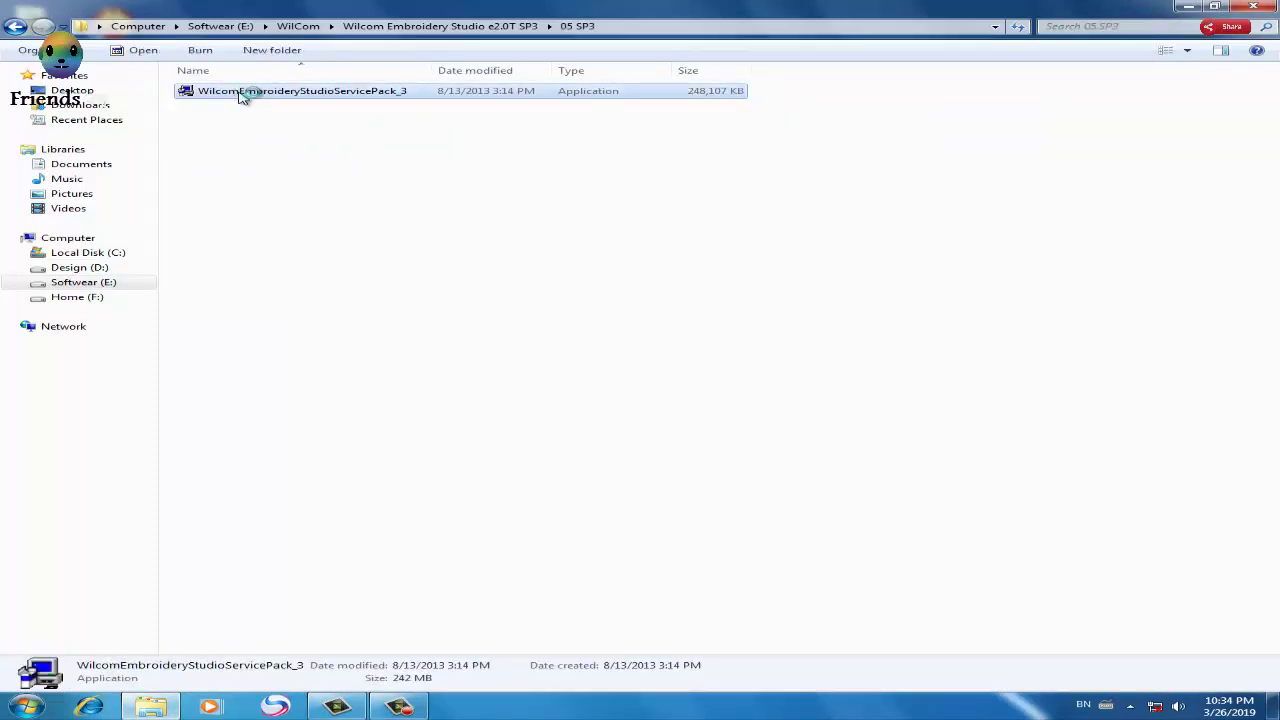
pyautogui.doubleClick(240, 92)
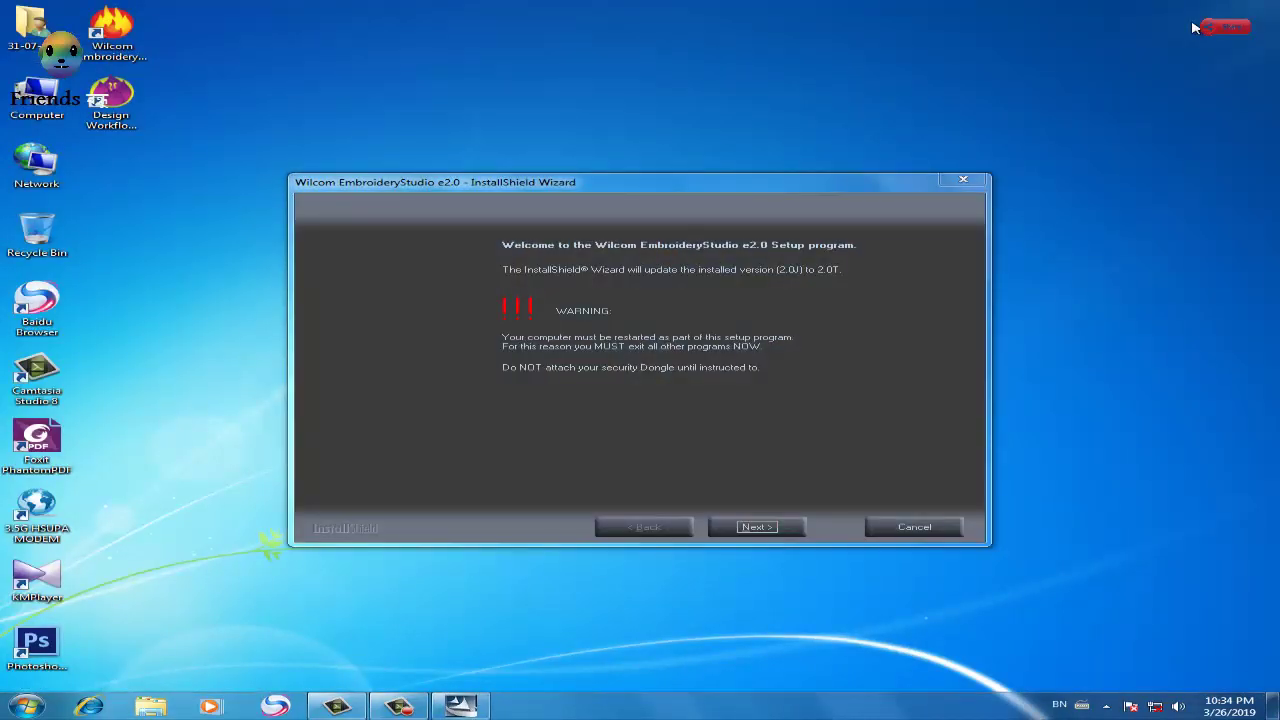
# Install the EmbroideryStudio update to version 2.0T and finish the wizard with an immediate computer restart
pyautogui.click(772, 528)
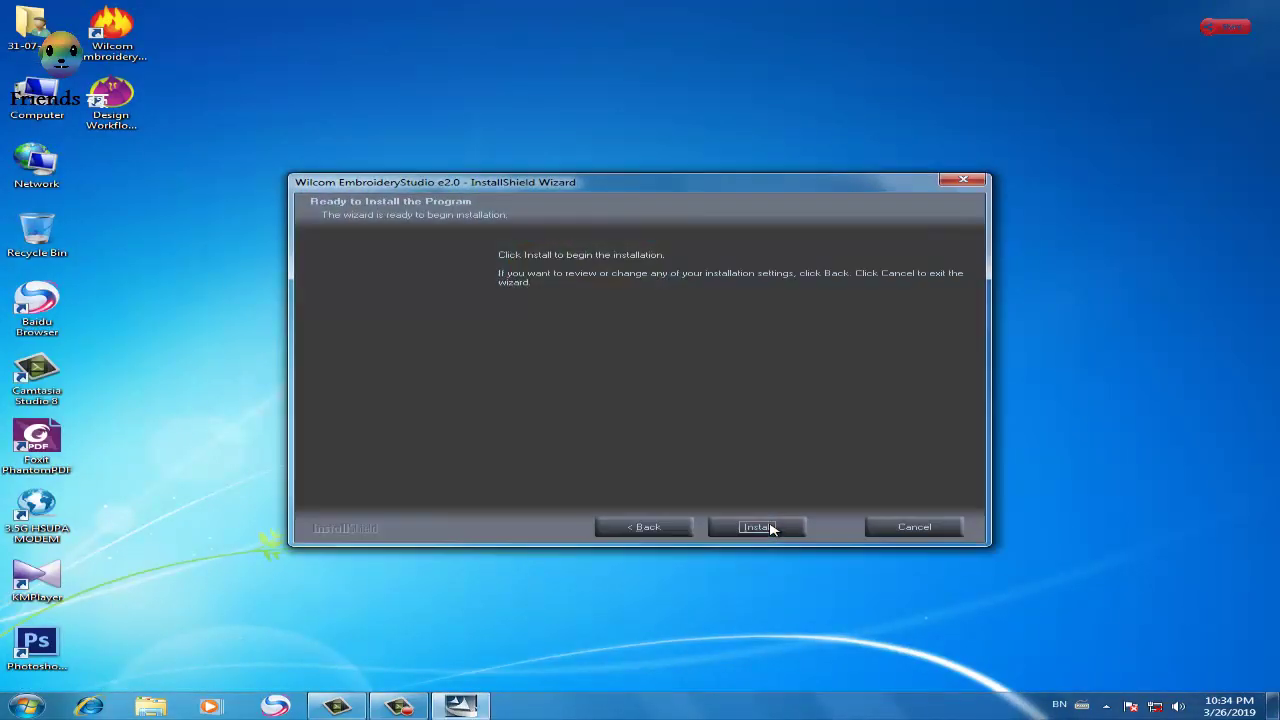
pyautogui.click(762, 527)
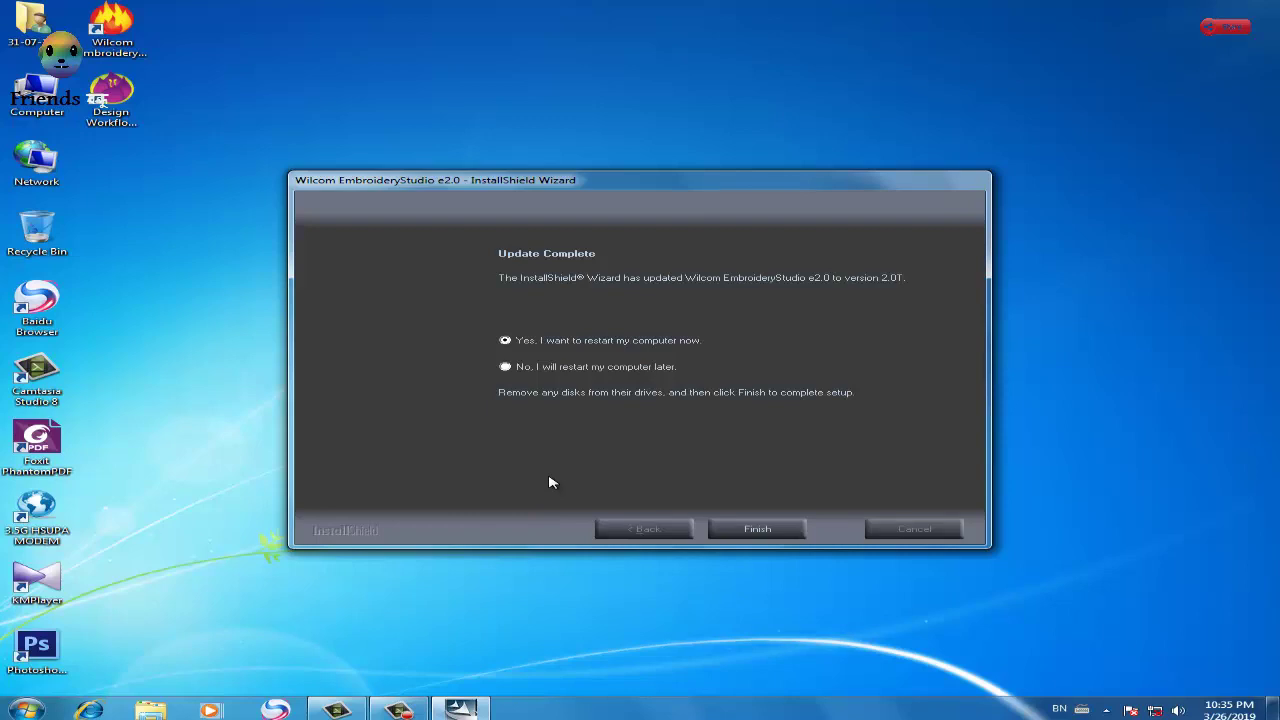
pyautogui.press('Return')
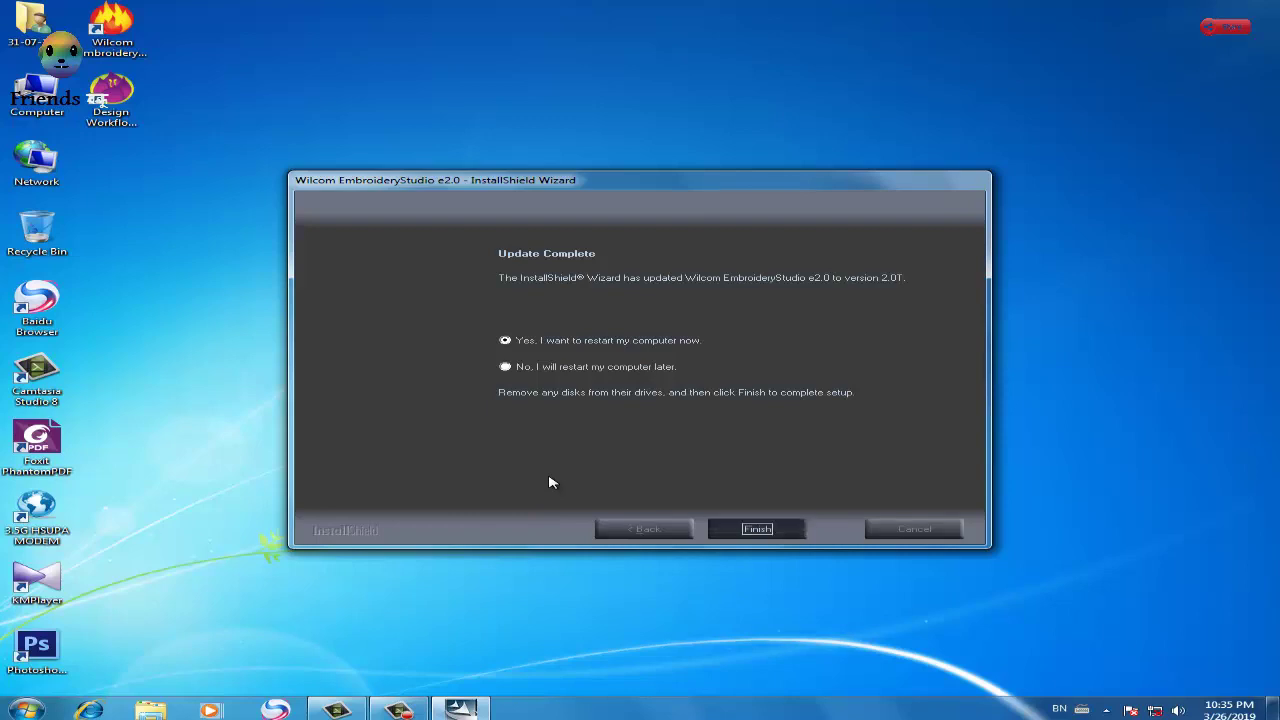